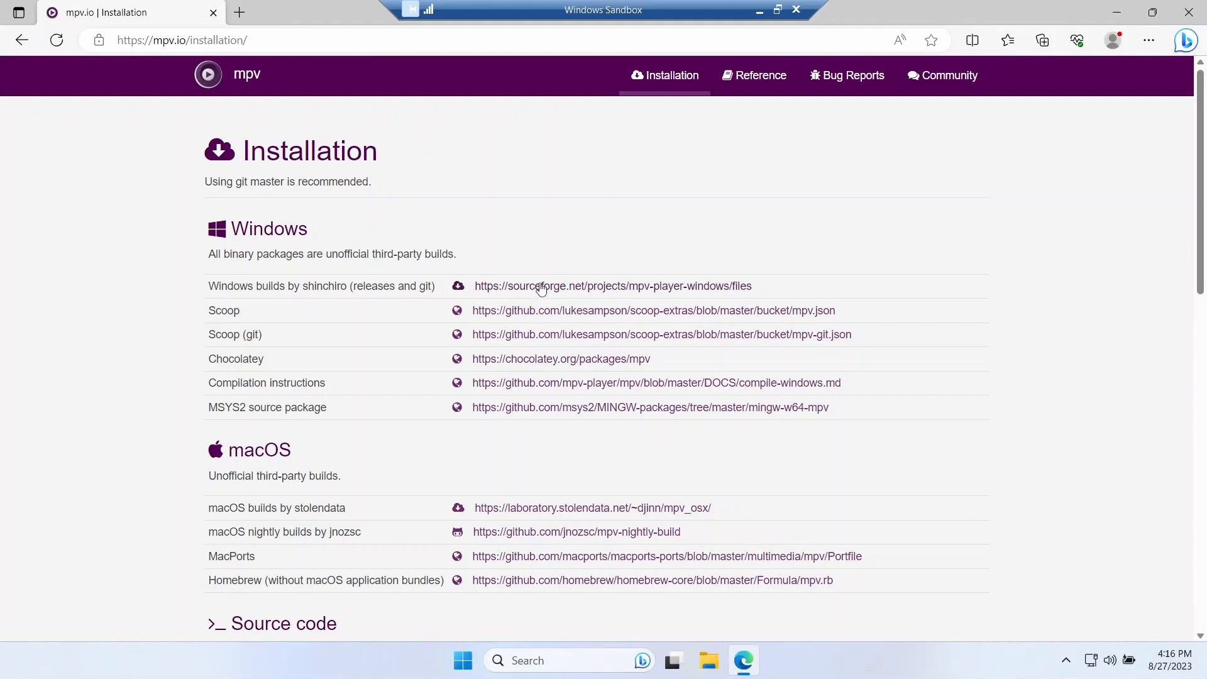
- Download mpv-0.36.0-x86_64.7z from the release folder of shinchiro's Windows builds on SourceForge, and minimize the browser
{"action": "left_click", "coordinate": [541, 286]}
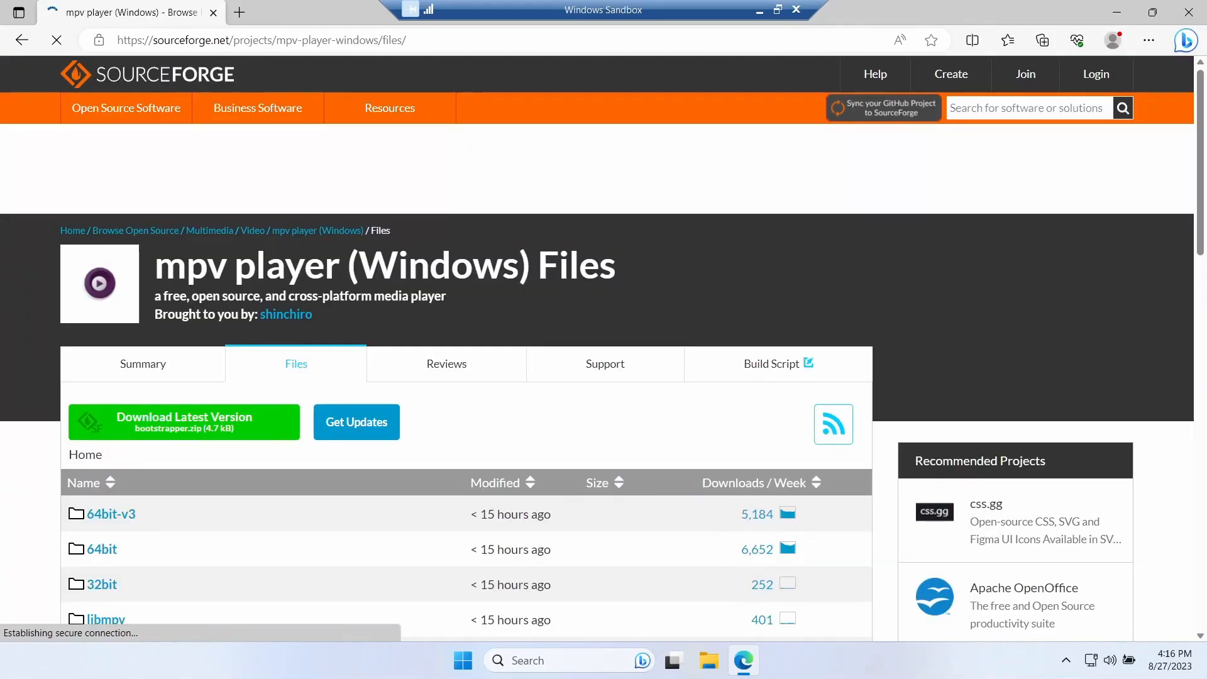
{"action": "scroll", "coordinate": [543, 287], "scroll_direction": "down", "scroll_amount": 8}
{"action": "scroll", "coordinate": [352, 370], "scroll_direction": "up", "scroll_amount": 8}
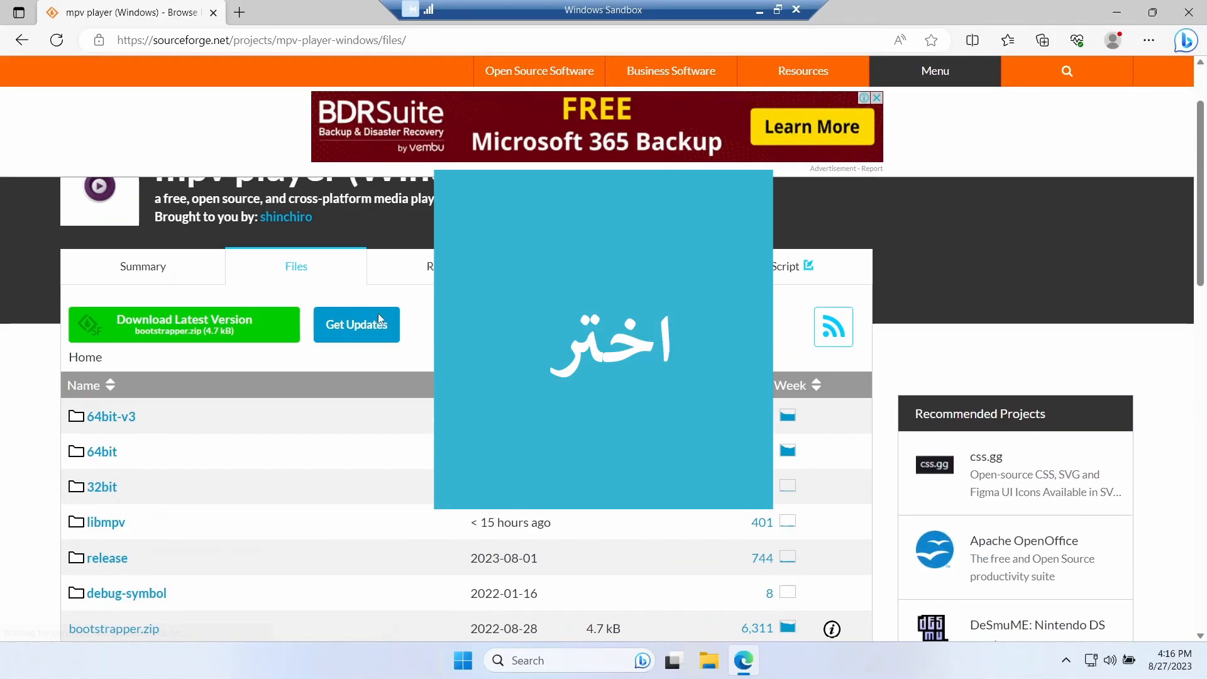
{"action": "scroll", "coordinate": [352, 370], "scroll_direction": "down", "scroll_amount": 3}
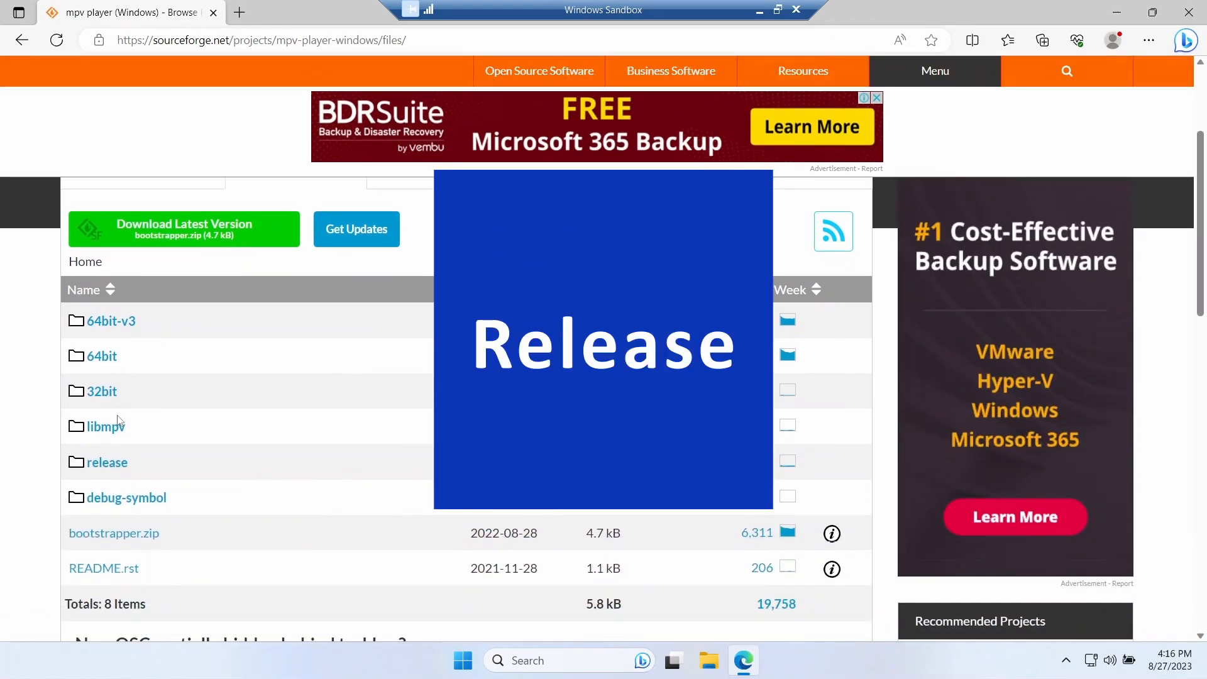
{"action": "left_click", "coordinate": [105, 462]}
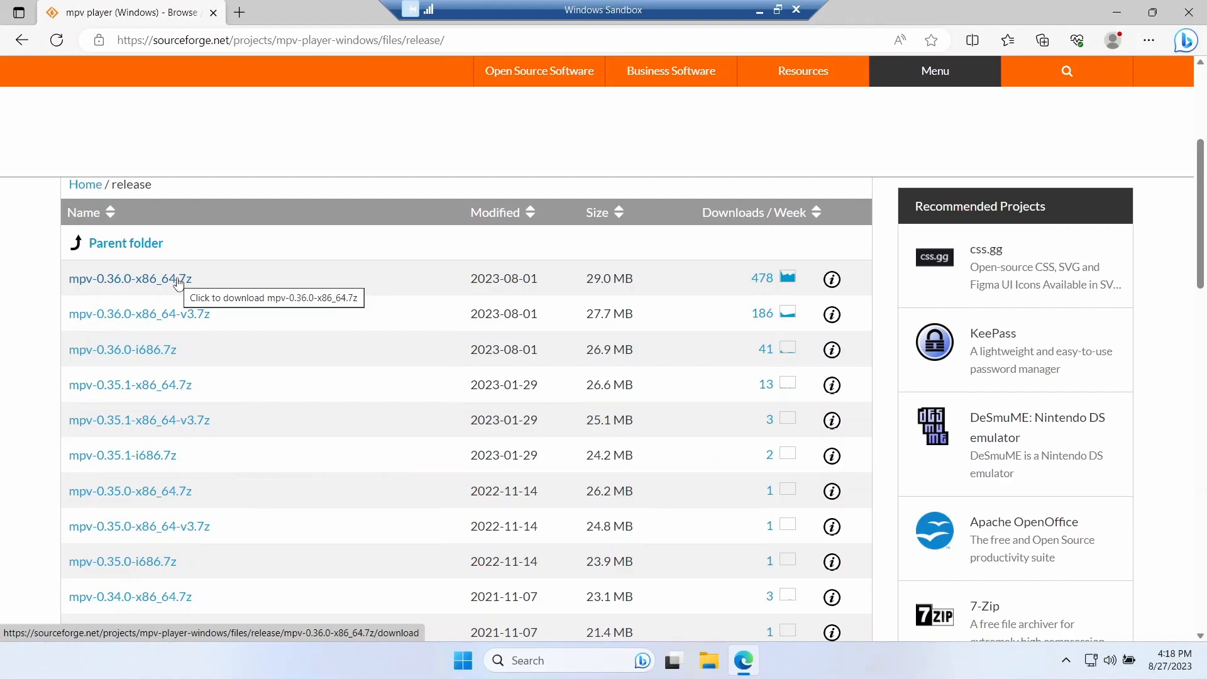
{"action": "left_click", "coordinate": [157, 280]}
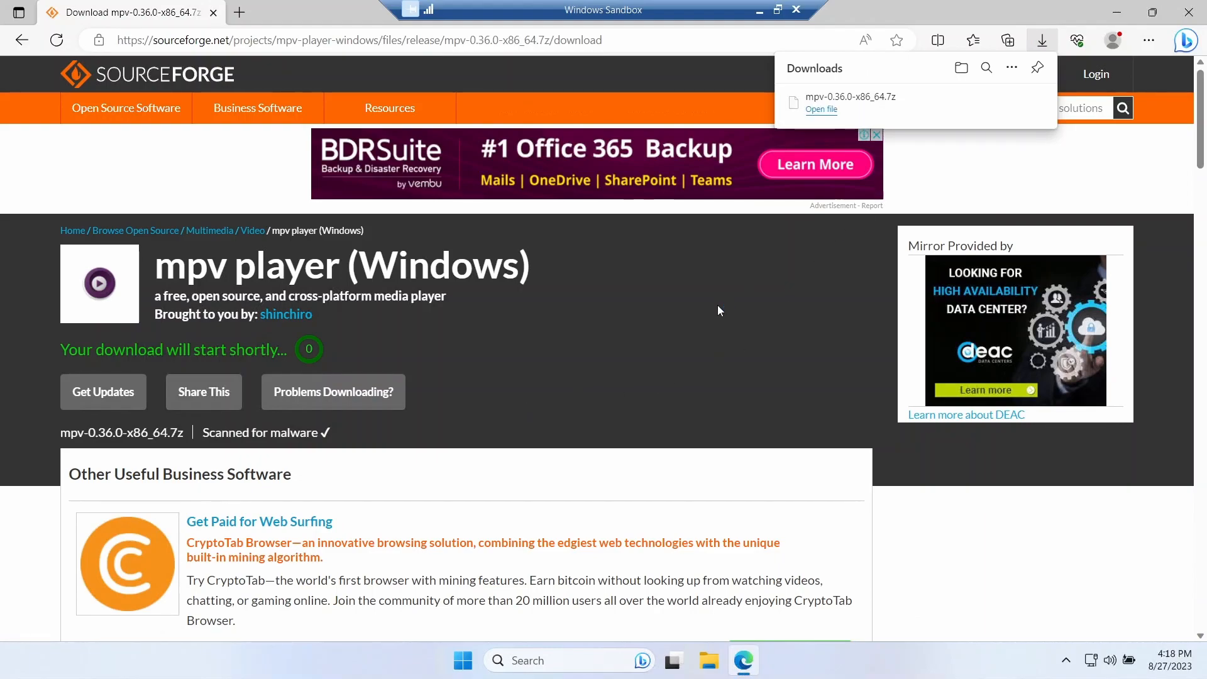
{"action": "left_click", "coordinate": [1118, 9]}
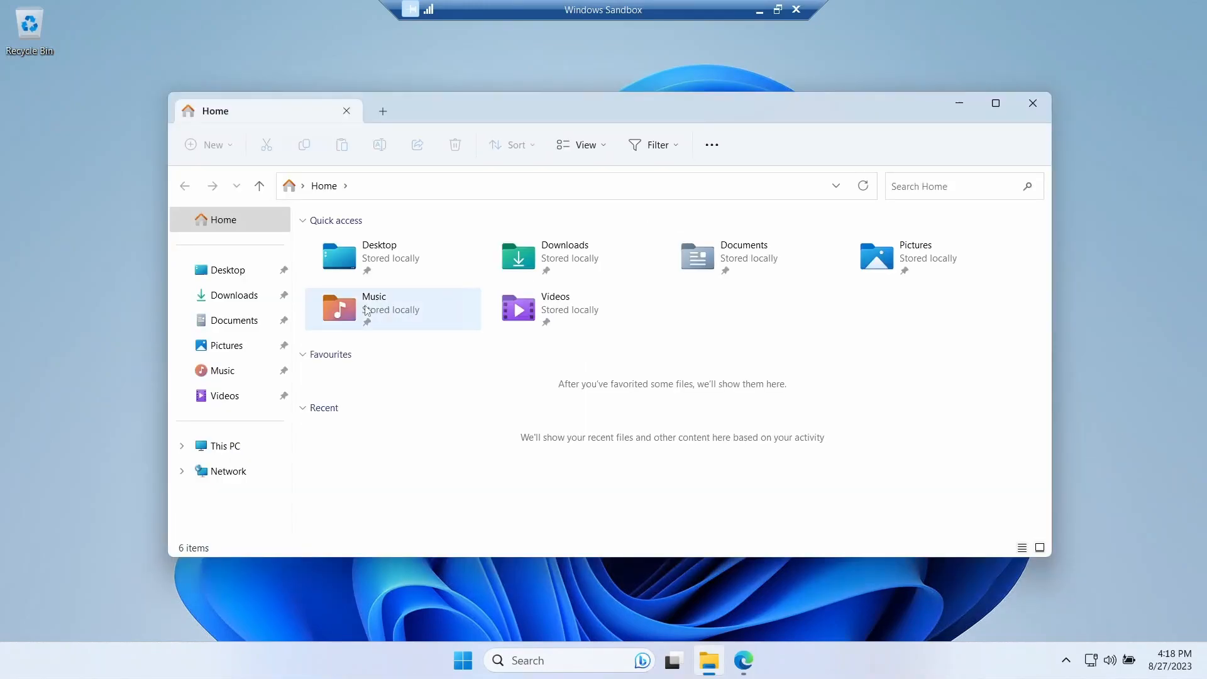
- Open the mpv-0.36.0-x86_64 archive from the Downloads folder with 7-Zip File Manager
{"action": "left_click", "coordinate": [242, 295]}
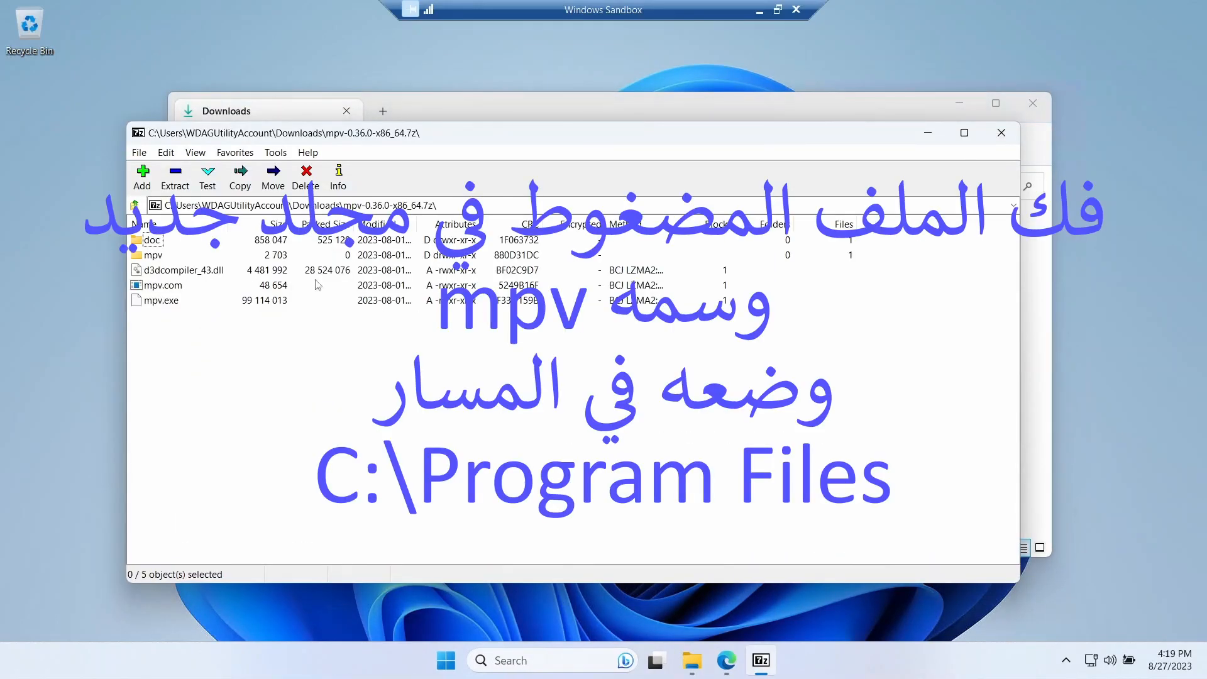
{"action": "left_click", "coordinate": [1002, 135]}
{"action": "left_click", "coordinate": [371, 269]}
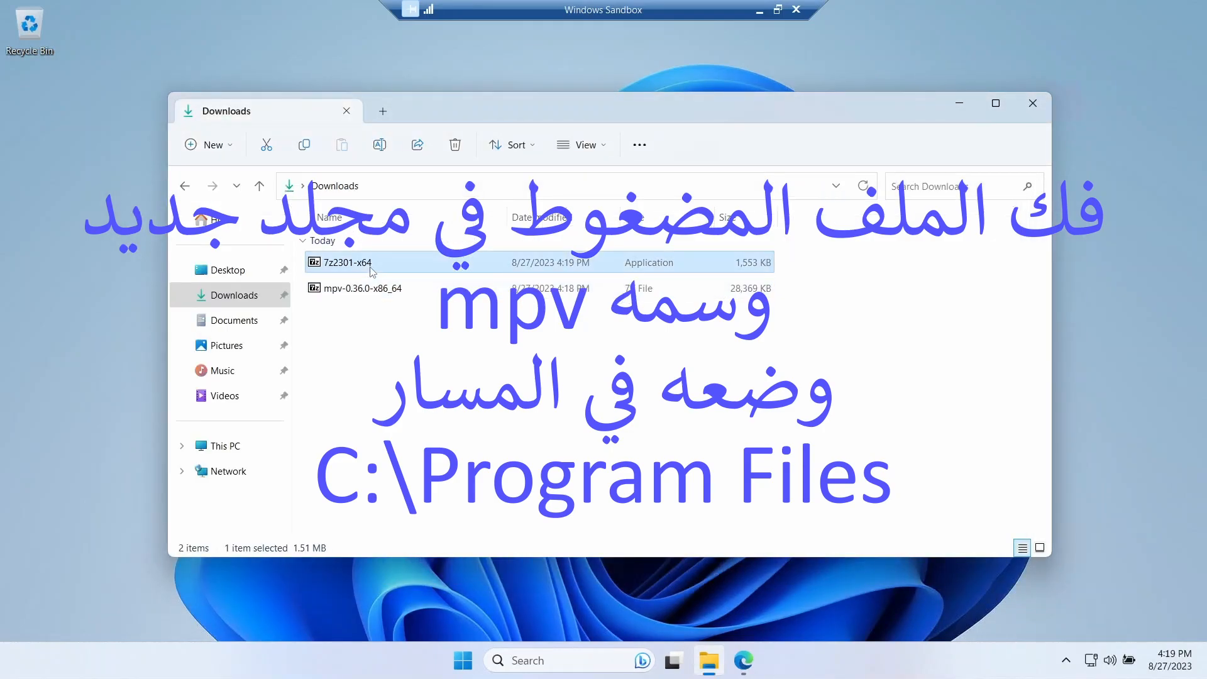
{"action": "left_click", "coordinate": [369, 290]}
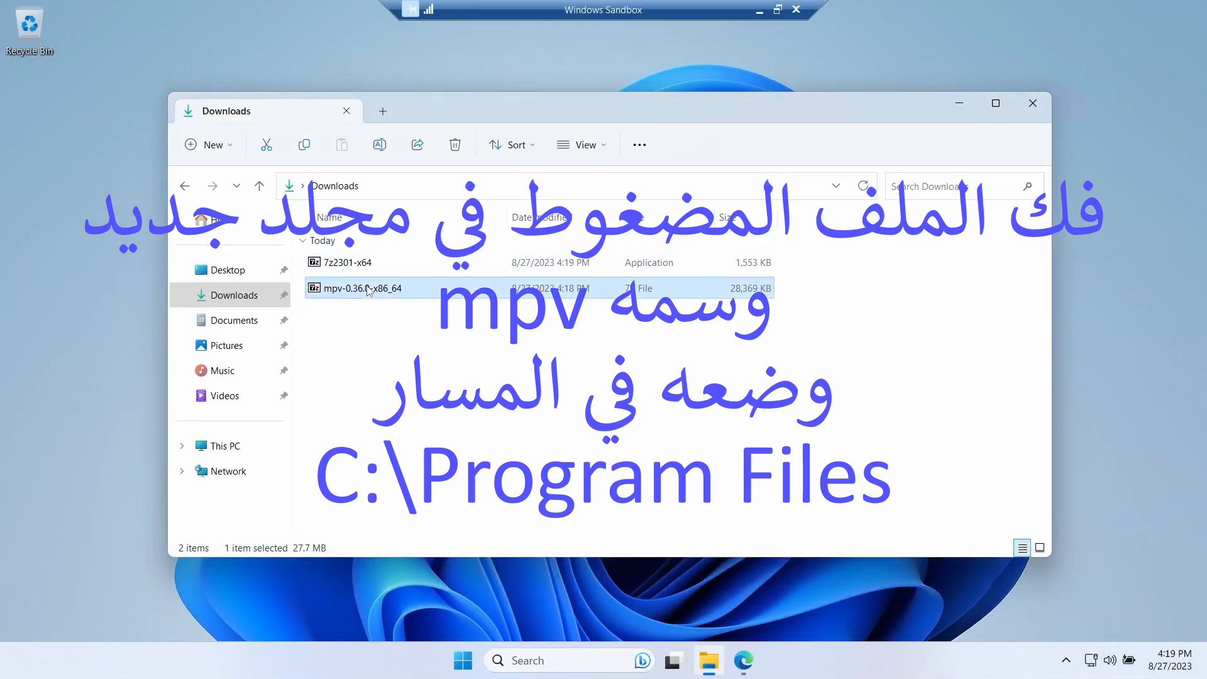
{"action": "right_click", "coordinate": [369, 289]}
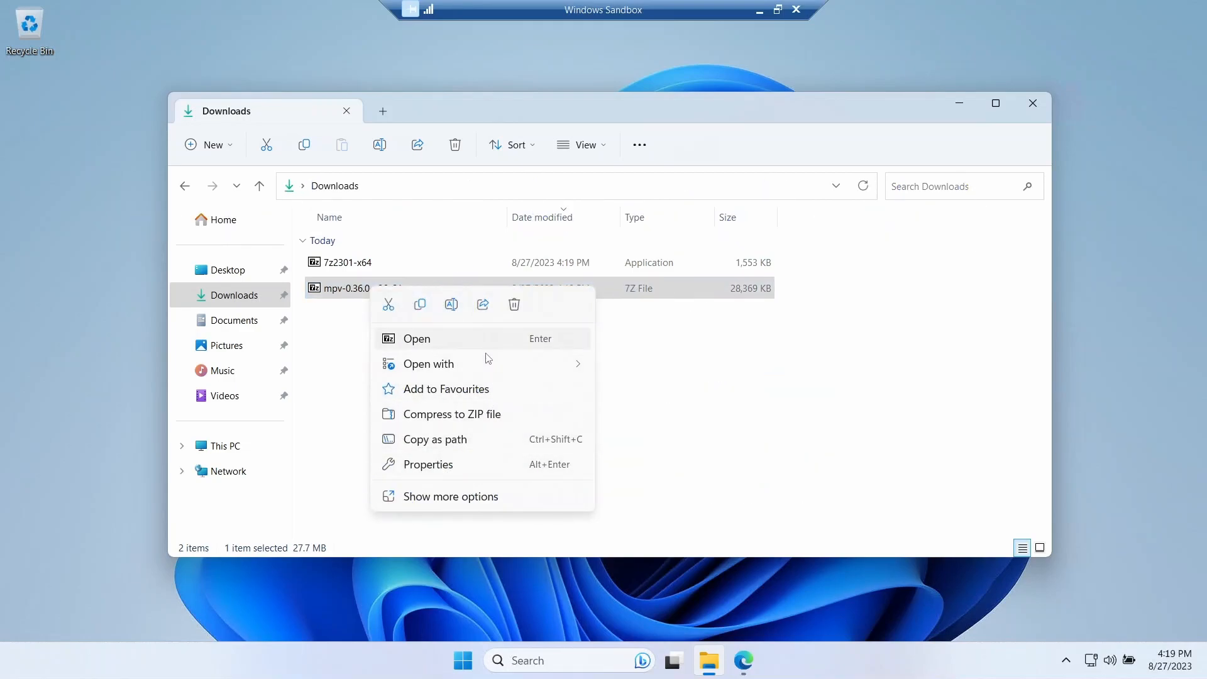
{"action": "mouse_move", "coordinate": [488, 366]}
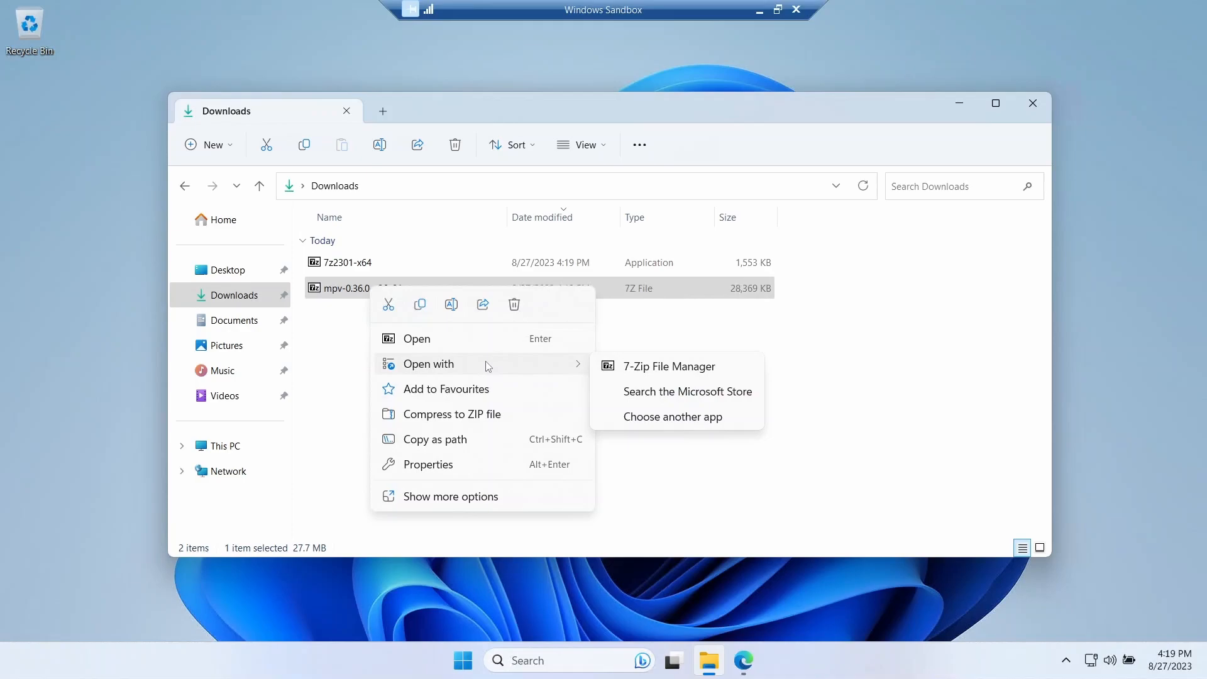
{"action": "left_click", "coordinate": [657, 367]}
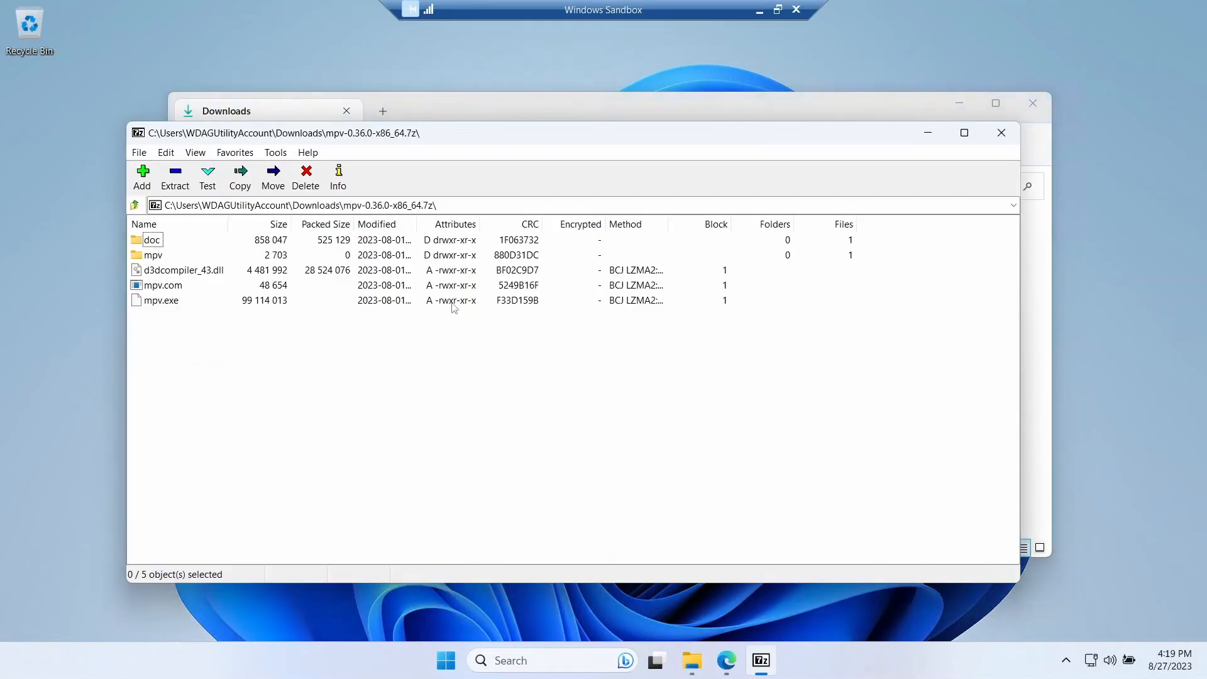
- Select everything inside the mpv archive and create a folder named mpv in Downloads
{"action": "left_click_drag", "start_coordinate": [431, 135], "coordinate": [664, 152]}
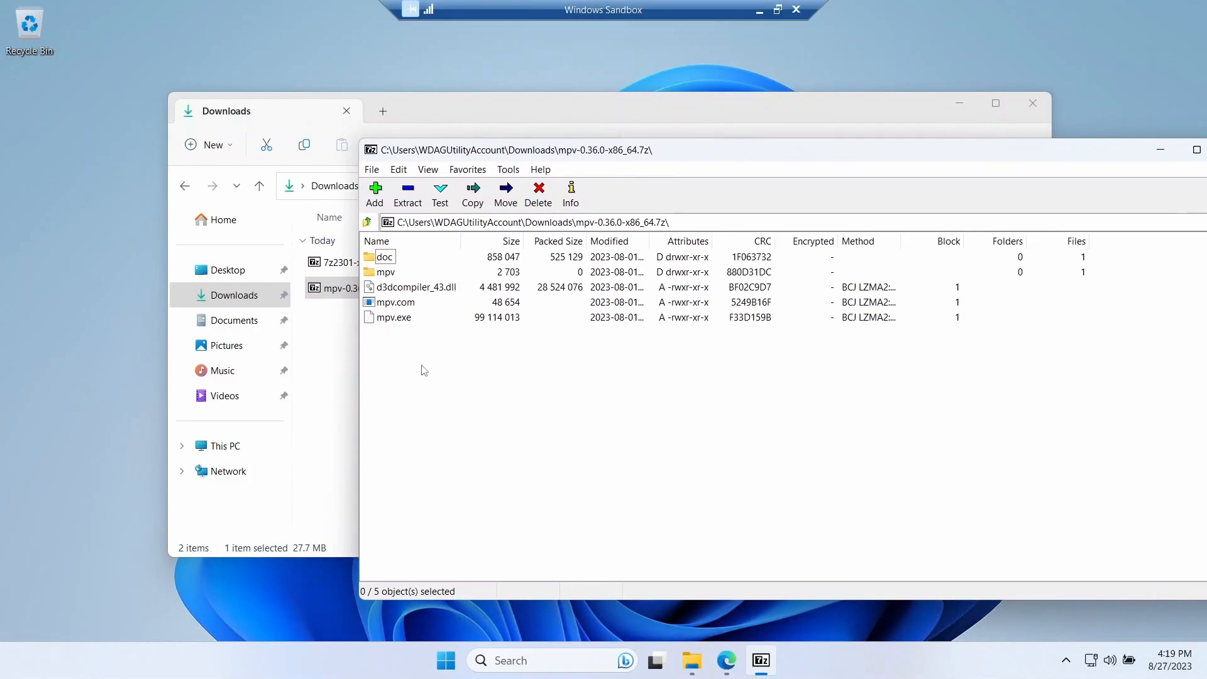
{"action": "left_click_drag", "start_coordinate": [412, 360], "coordinate": [370, 259]}
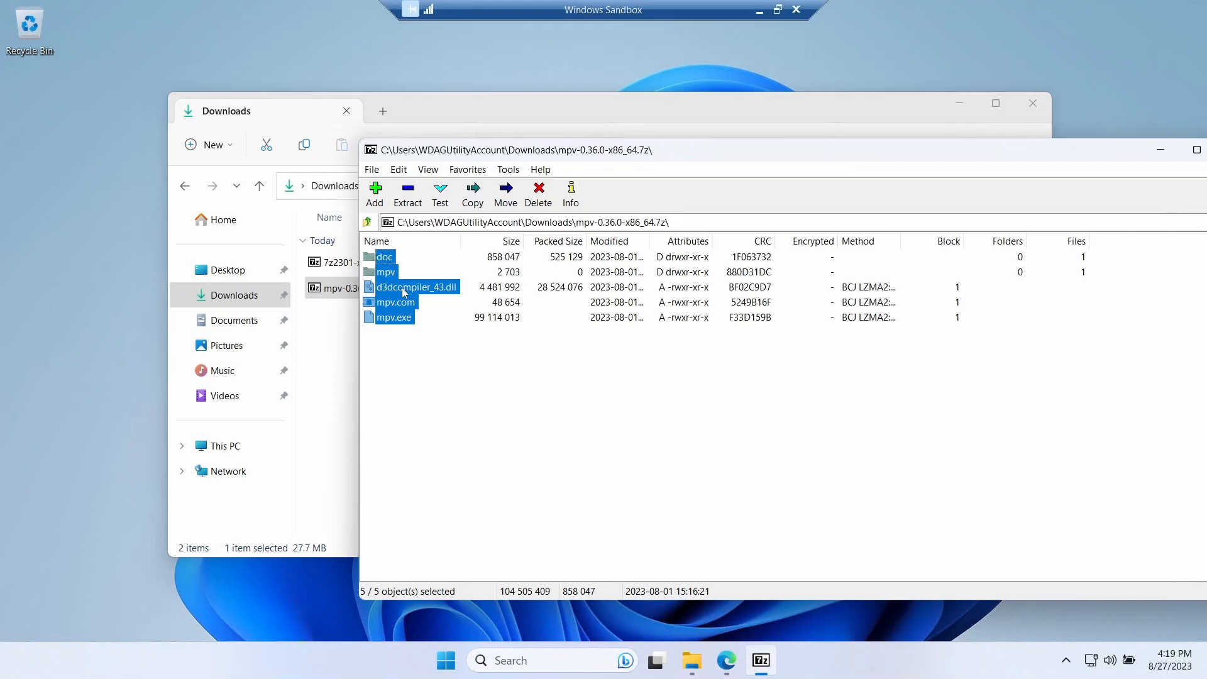
{"action": "left_click", "coordinate": [221, 154]}
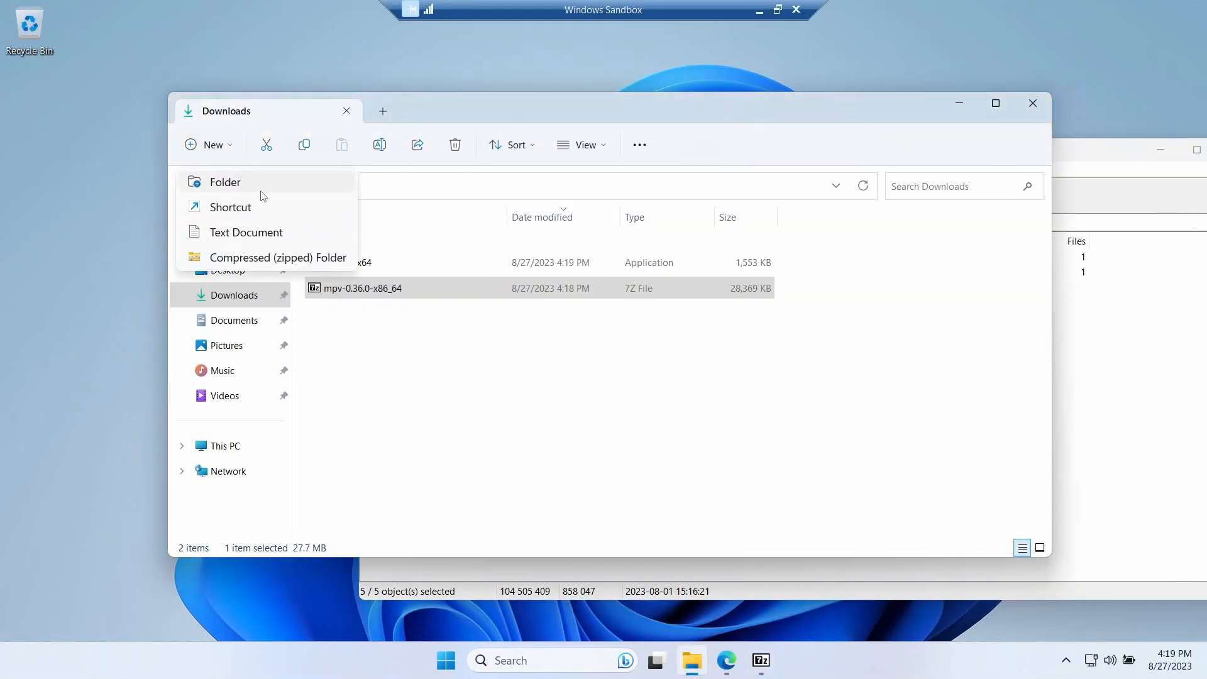
{"action": "left_click", "coordinate": [272, 184]}
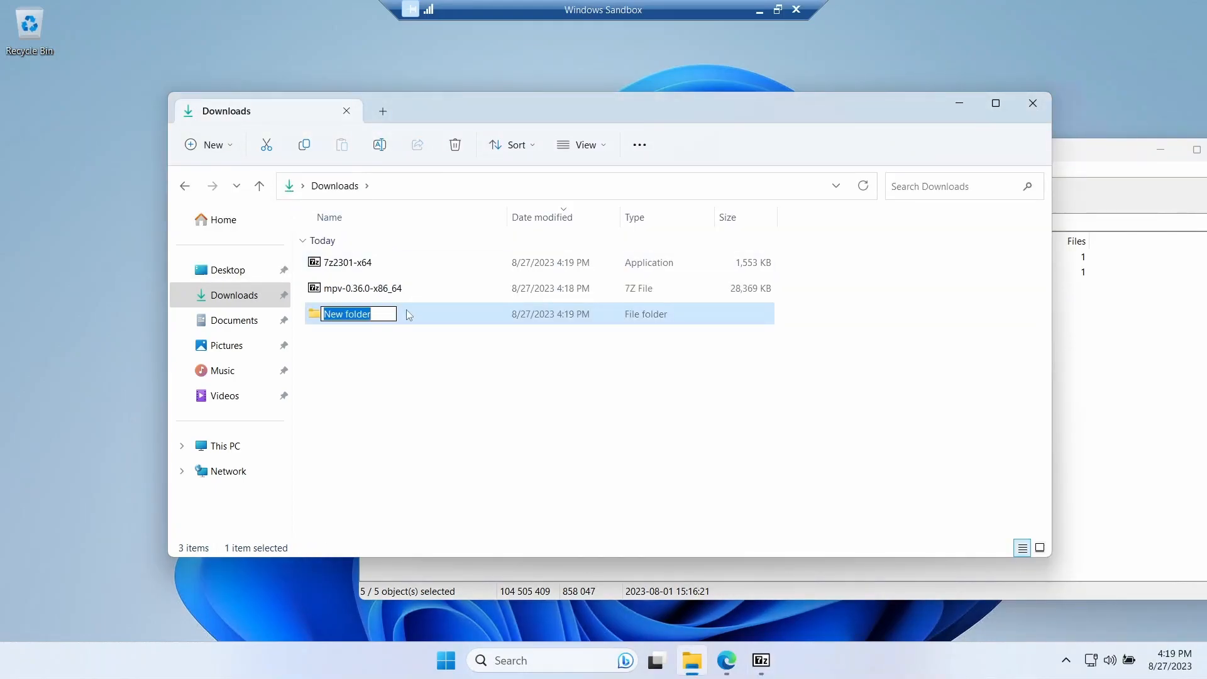
{"action": "type", "text": "mpv"}
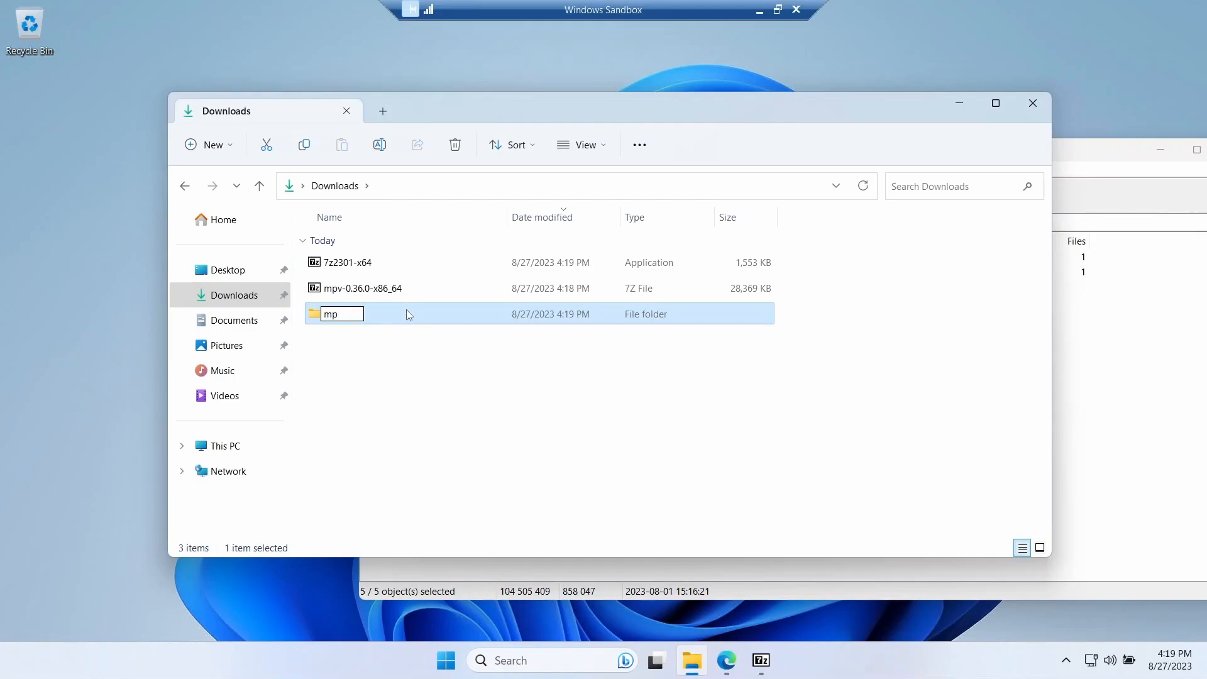
{"action": "left_click", "coordinate": [484, 369]}
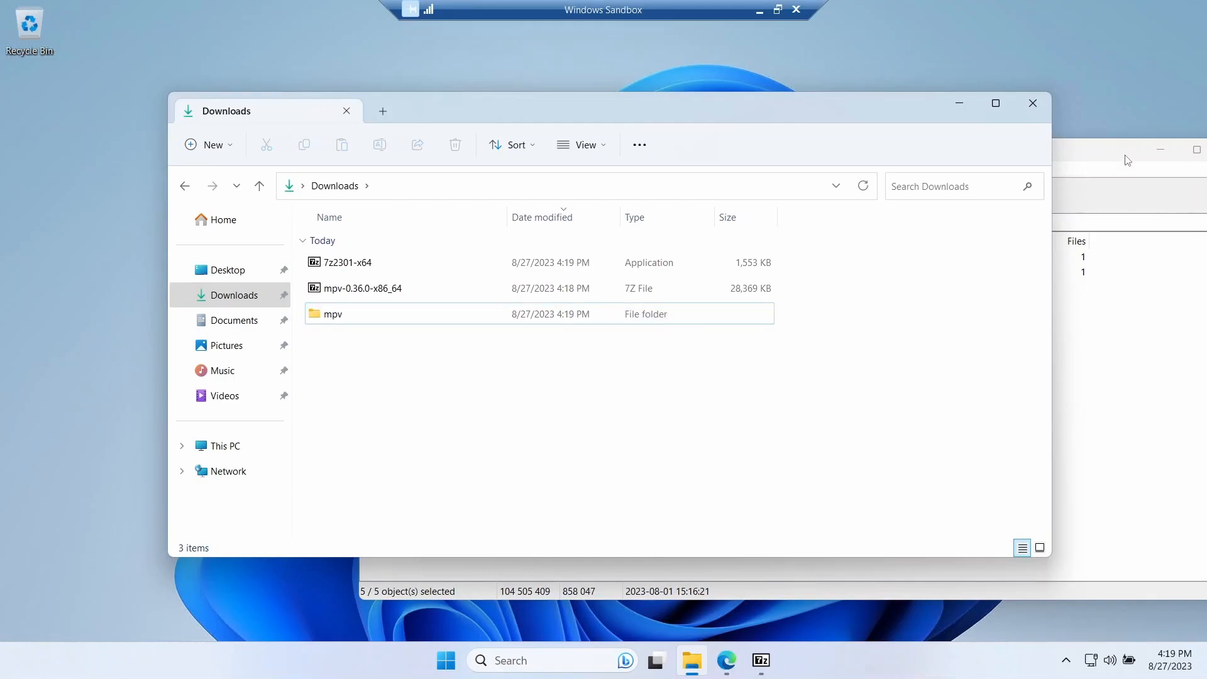
- Extract the selected archive items into the mpv folder in Downloads and open that folder to check its contents
{"action": "left_click", "coordinate": [1099, 160]}
{"action": "left_click_drag", "start_coordinate": [413, 315], "coordinate": [331, 314]}
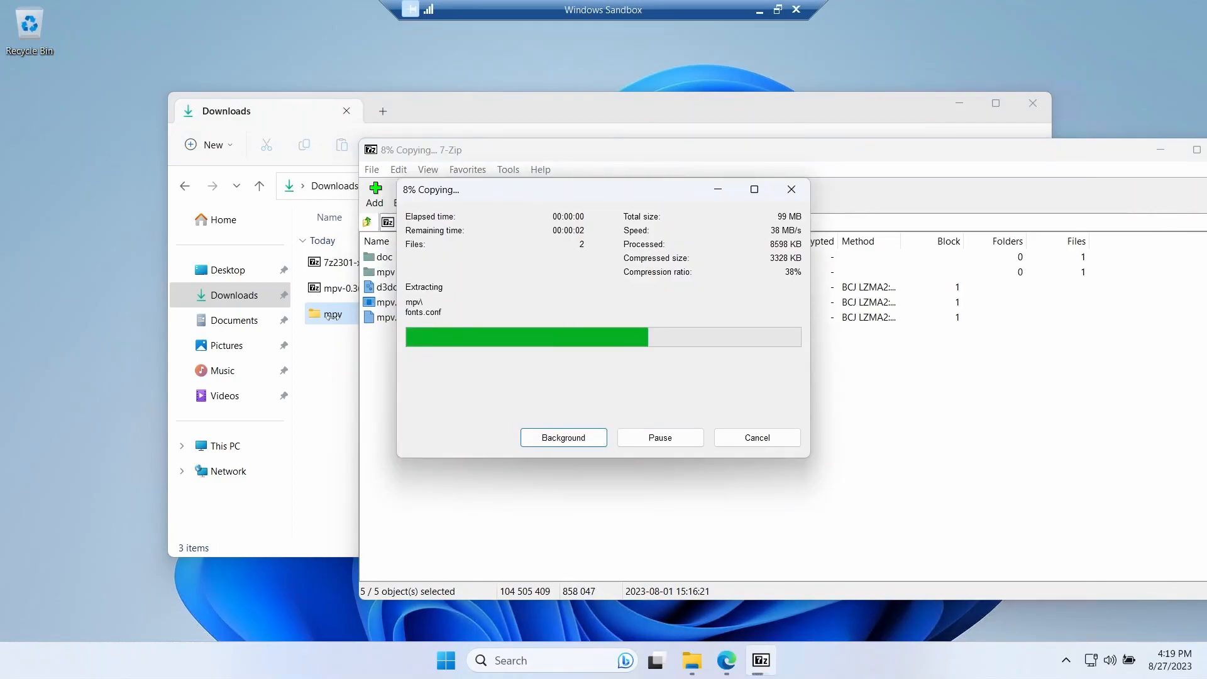
{"action": "left_click", "coordinate": [332, 315]}
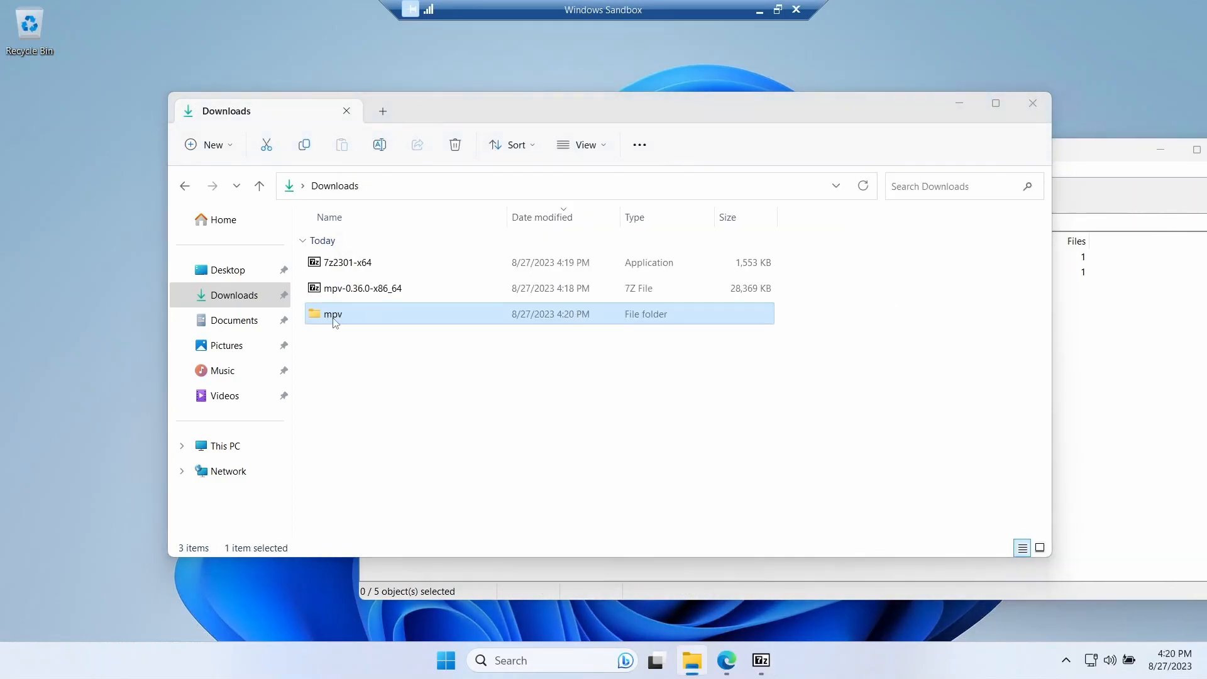
{"action": "double_click", "coordinate": [333, 315]}
- Move the mpv folder from Downloads to C:\Program Files
{"action": "left_click", "coordinate": [335, 186]}
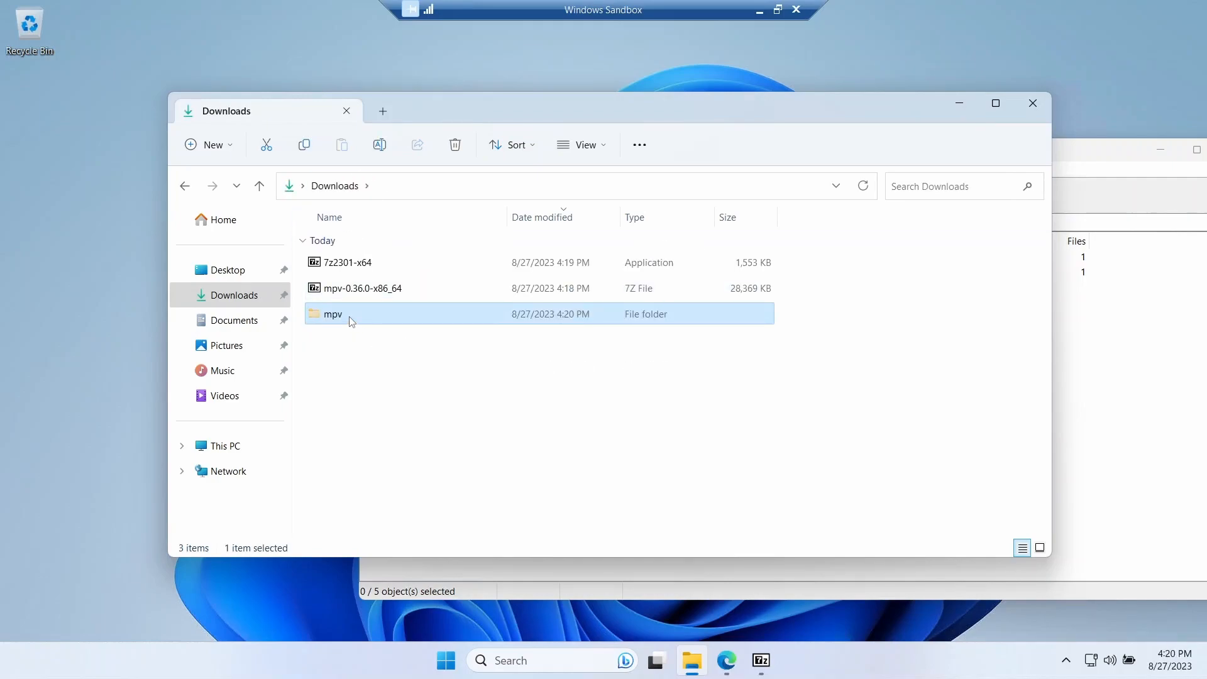
{"action": "left_click", "coordinate": [234, 452]}
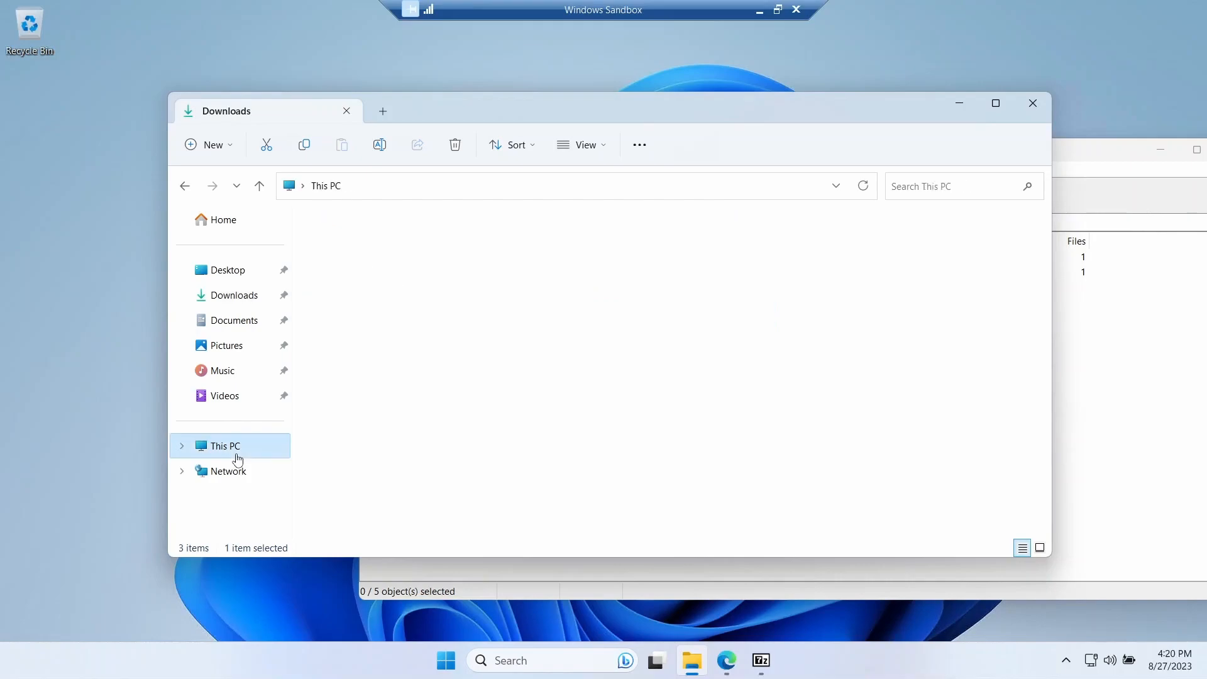
{"action": "double_click", "coordinate": [408, 275]}
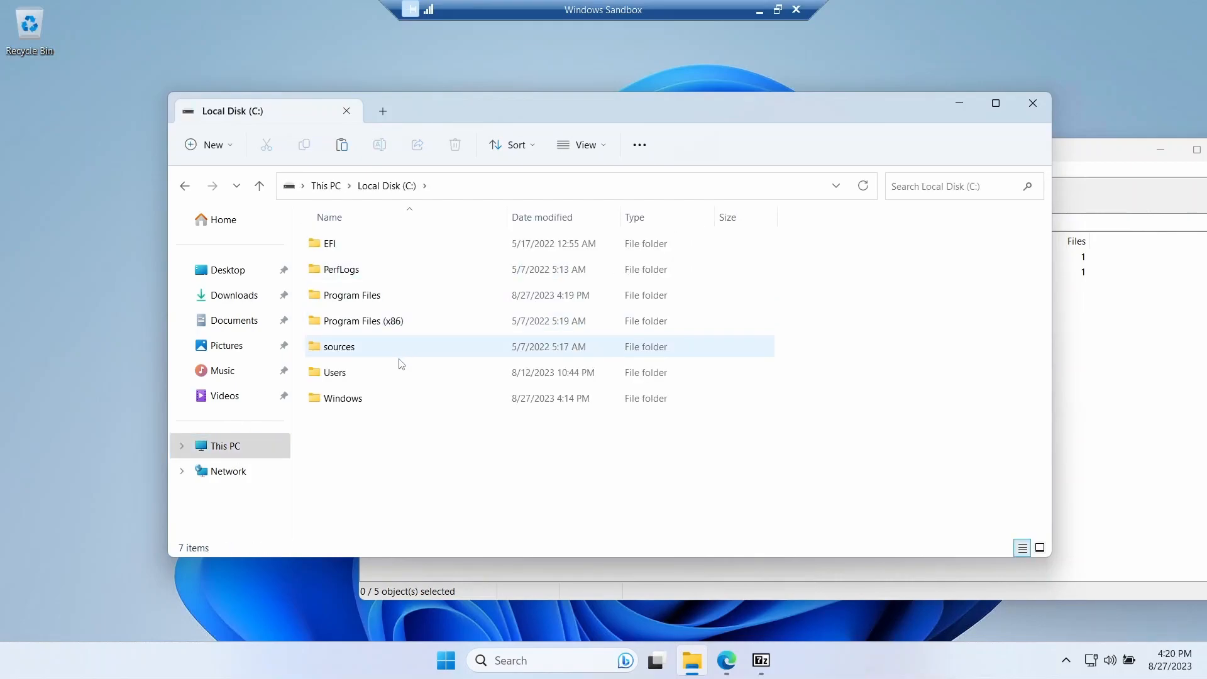
{"action": "double_click", "coordinate": [388, 296]}
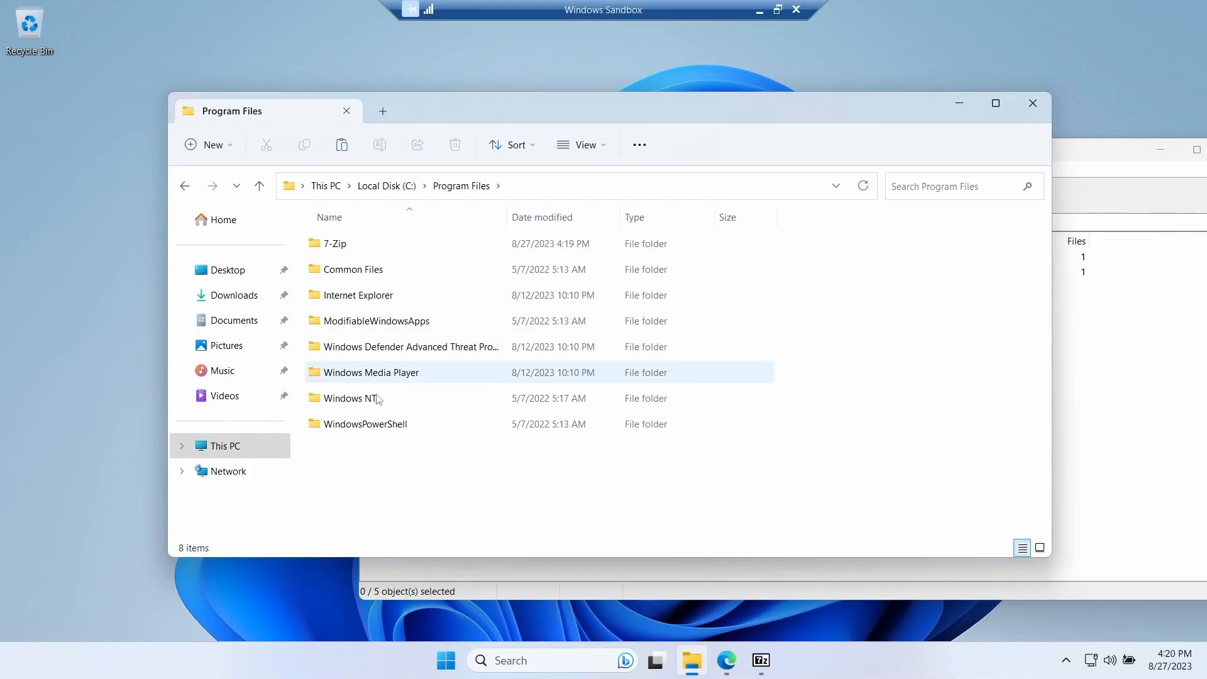
{"action": "key", "text": "ctrl+v"}
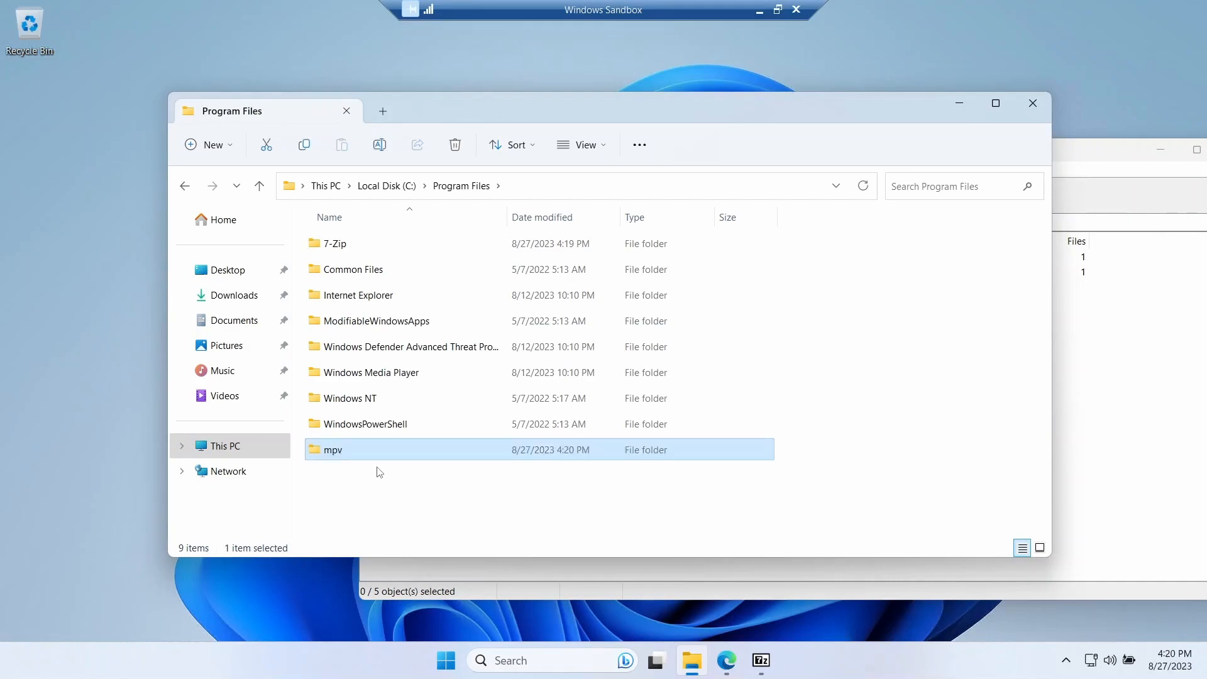
- Test-launch the mpv application from C:\Program Files\mpv, then close the player and the 7-Zip archive window
{"action": "double_click", "coordinate": [347, 448]}
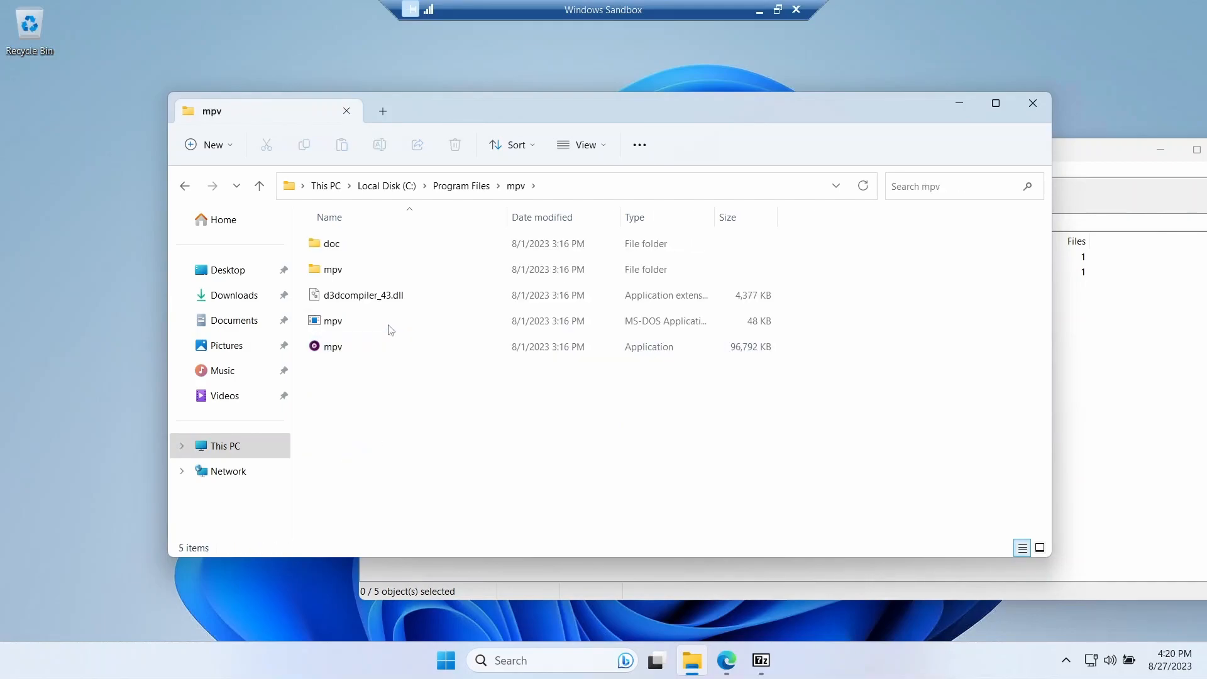
{"action": "double_click", "coordinate": [357, 350]}
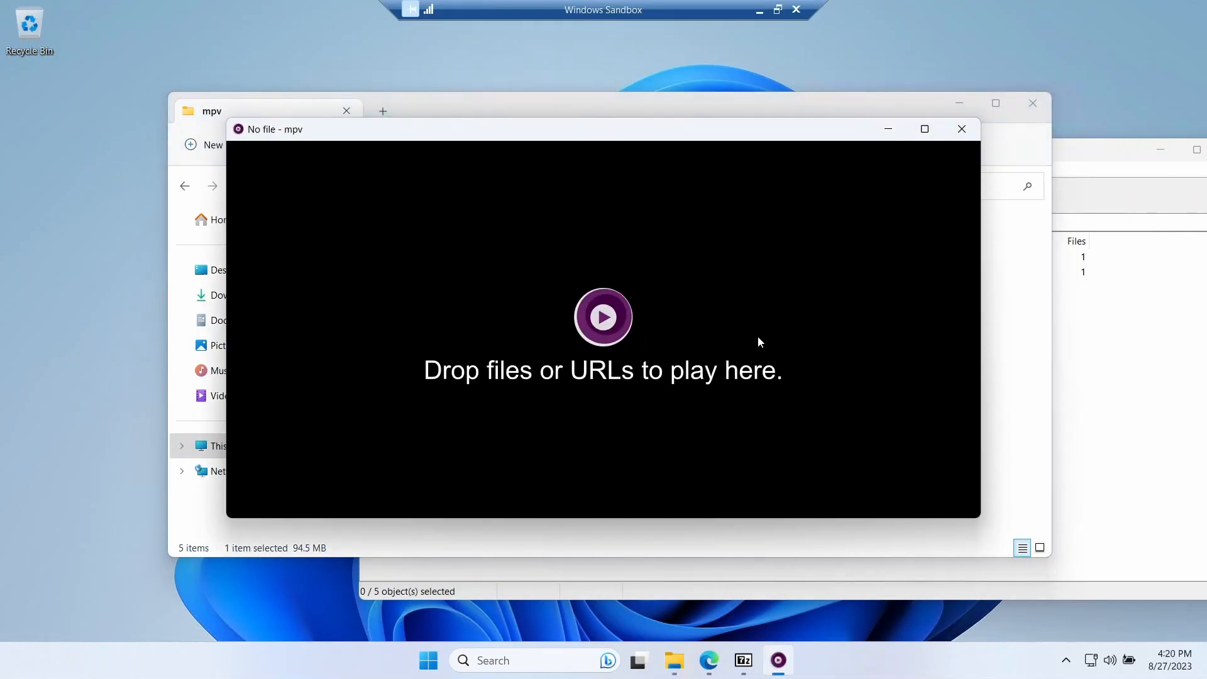
{"action": "left_click", "coordinate": [962, 128]}
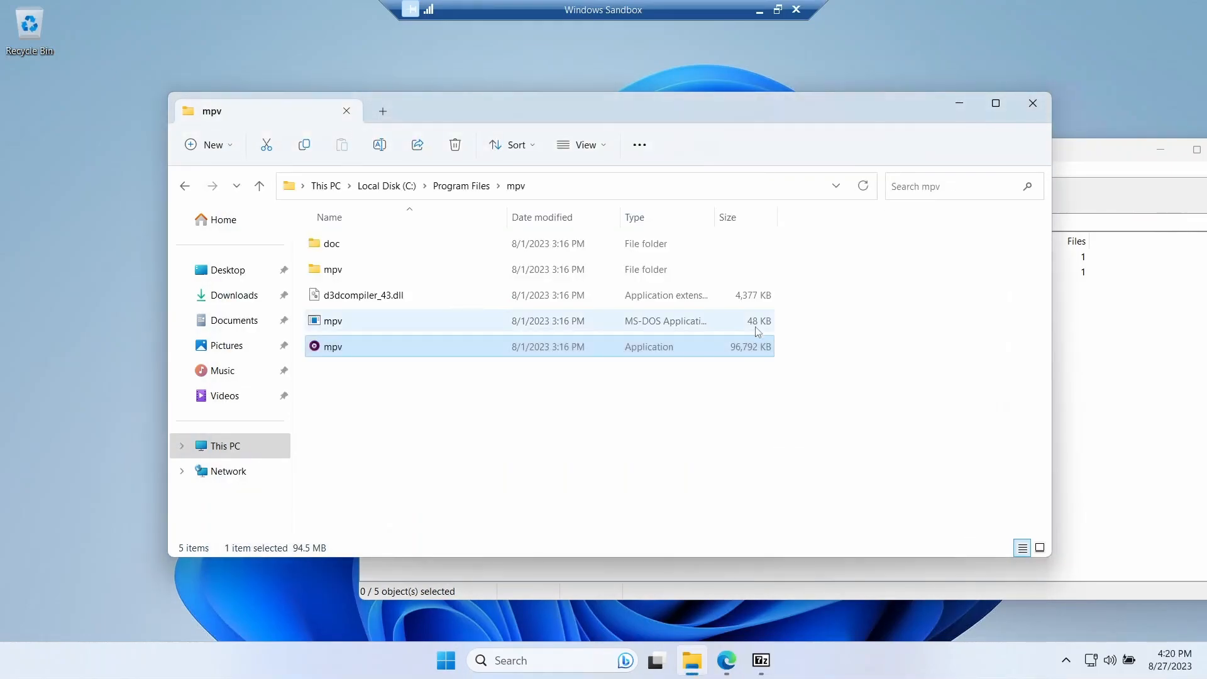
{"action": "left_click_drag", "start_coordinate": [1094, 153], "coordinate": [883, 137]}
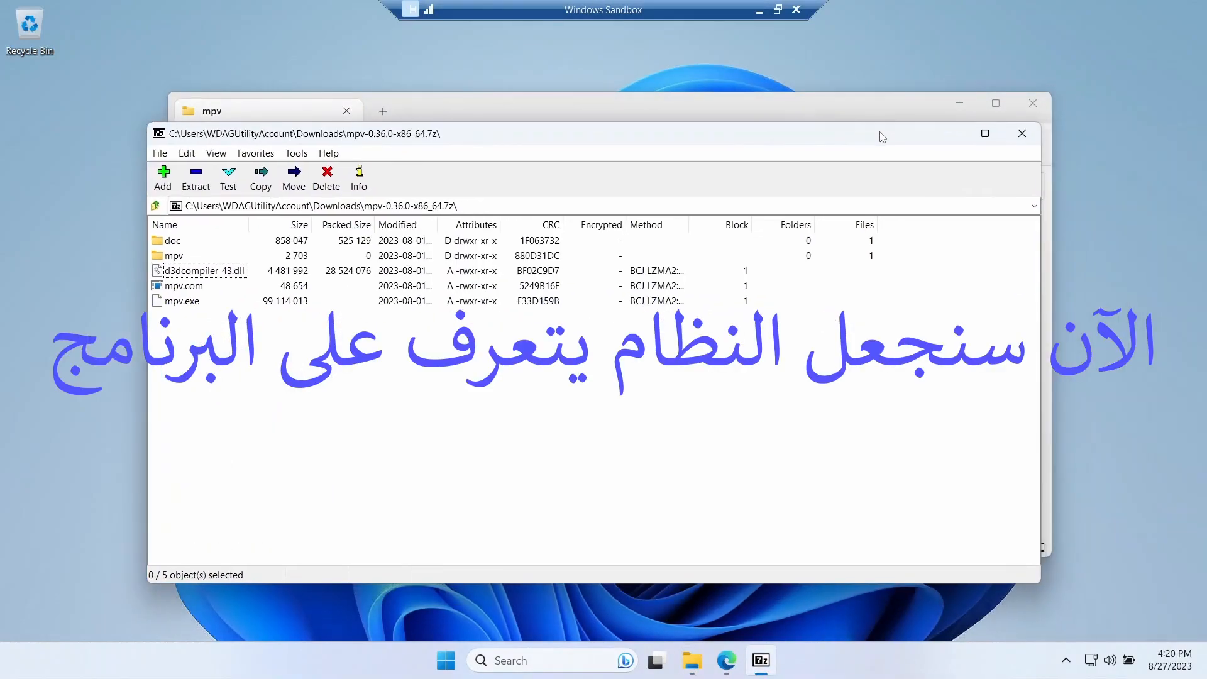
{"action": "left_click", "coordinate": [1023, 133]}
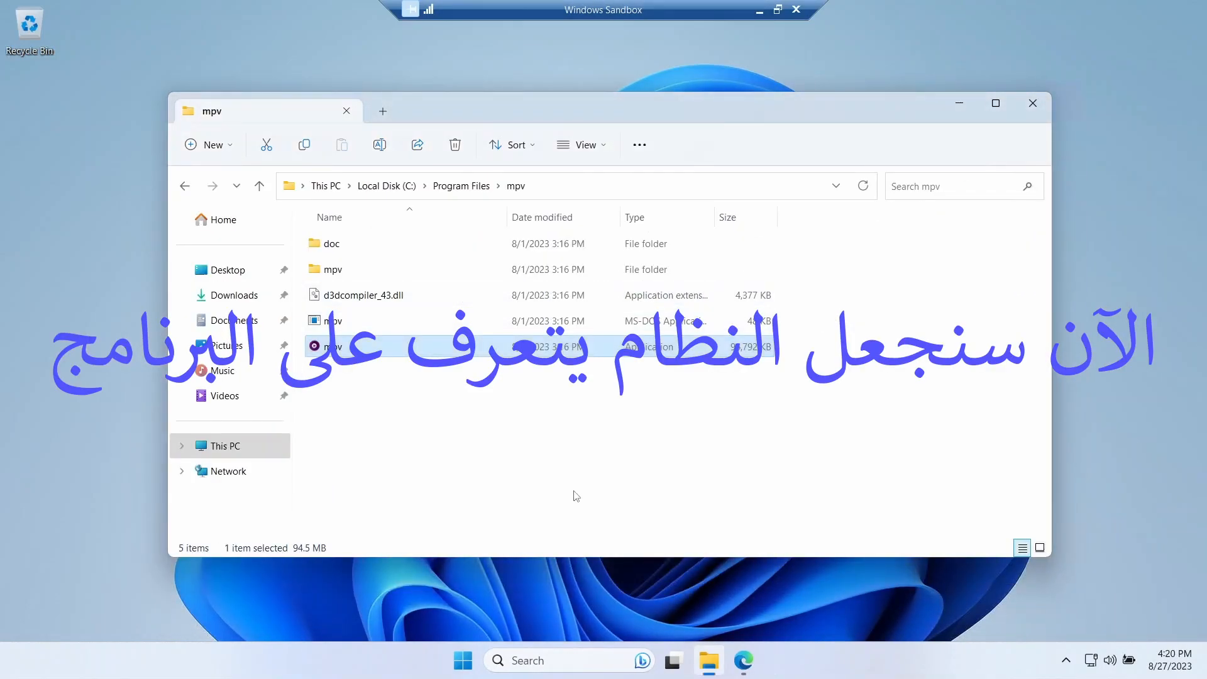
- Switch to Edge, open the rossy/mpv-install GitHub repository and download its master.zip from the README's install instructions
{"action": "left_click", "coordinate": [744, 662]}
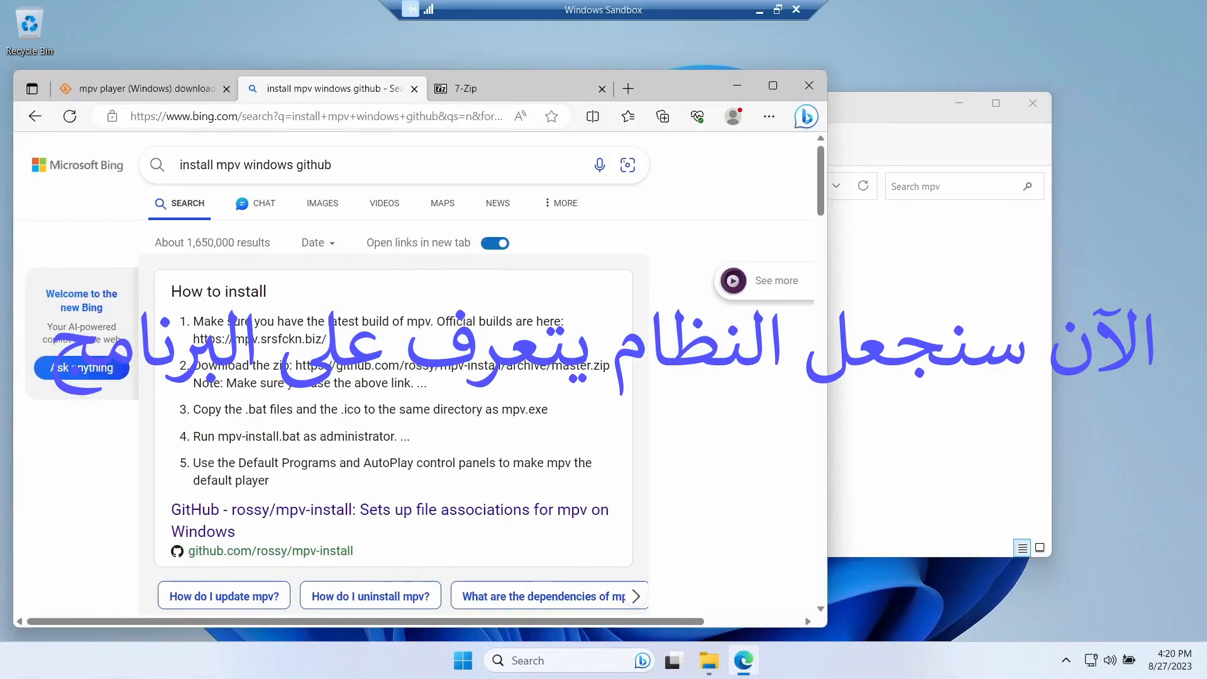
{"action": "left_click", "coordinate": [313, 512]}
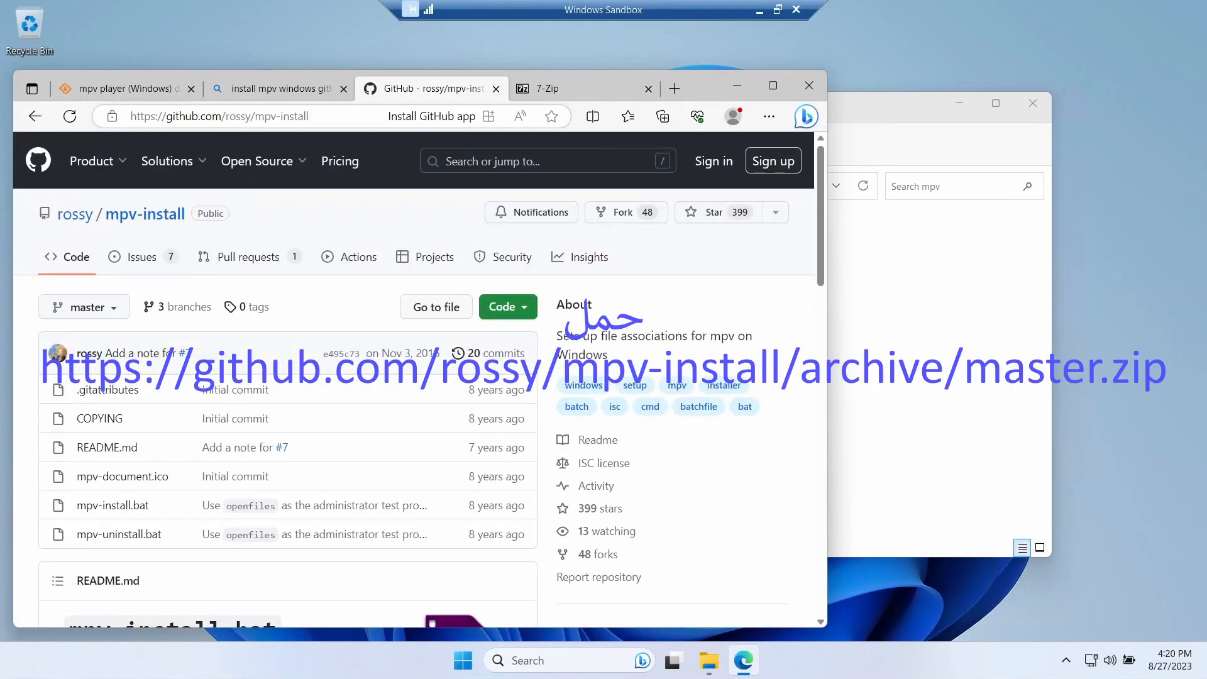
{"action": "left_click", "coordinate": [306, 117]}
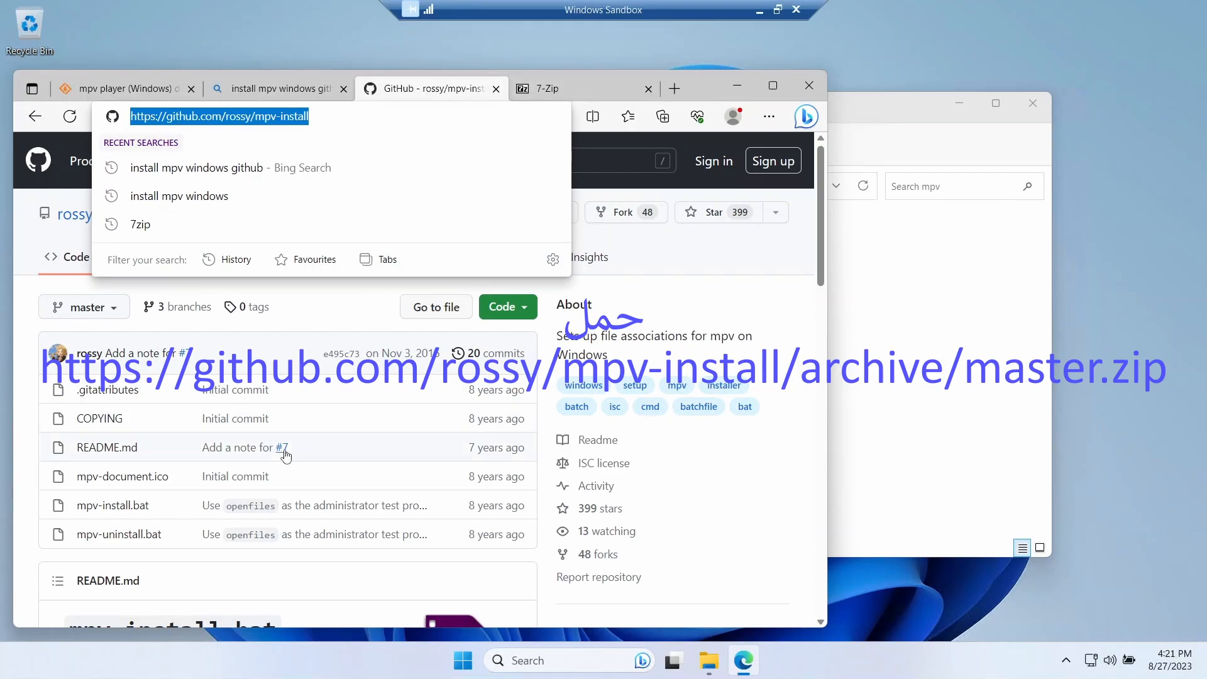
{"action": "left_click", "coordinate": [272, 577]}
{"action": "scroll", "coordinate": [272, 576], "scroll_direction": "down", "scroll_amount": 5}
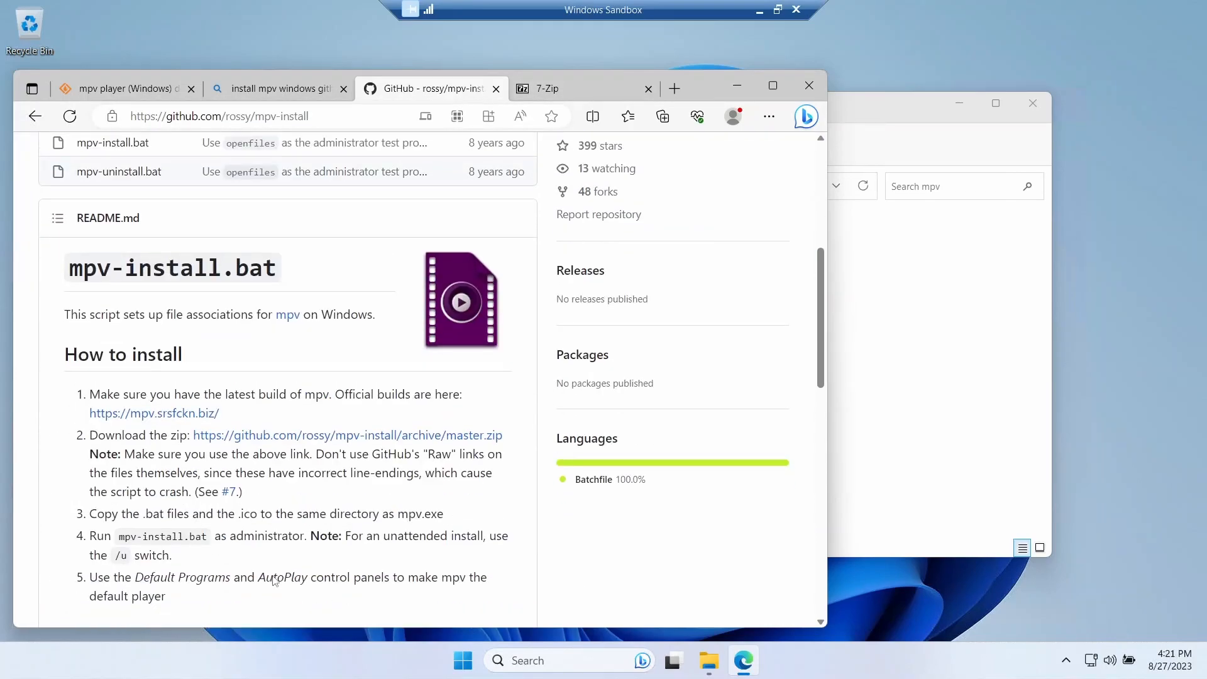
{"action": "left_click", "coordinate": [332, 435]}
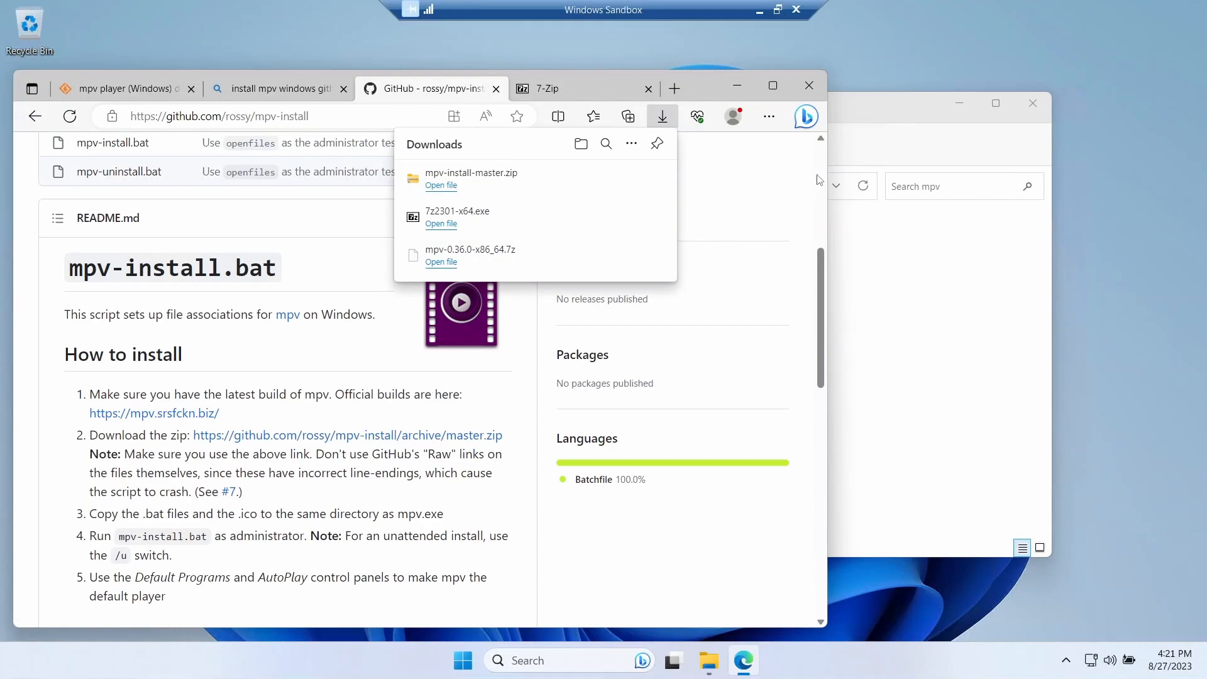
- Switch to File Explorer, open Downloads in a new tab and browse into the mpv-install-master folder inside the downloaded zip
{"action": "left_click", "coordinate": [876, 102]}
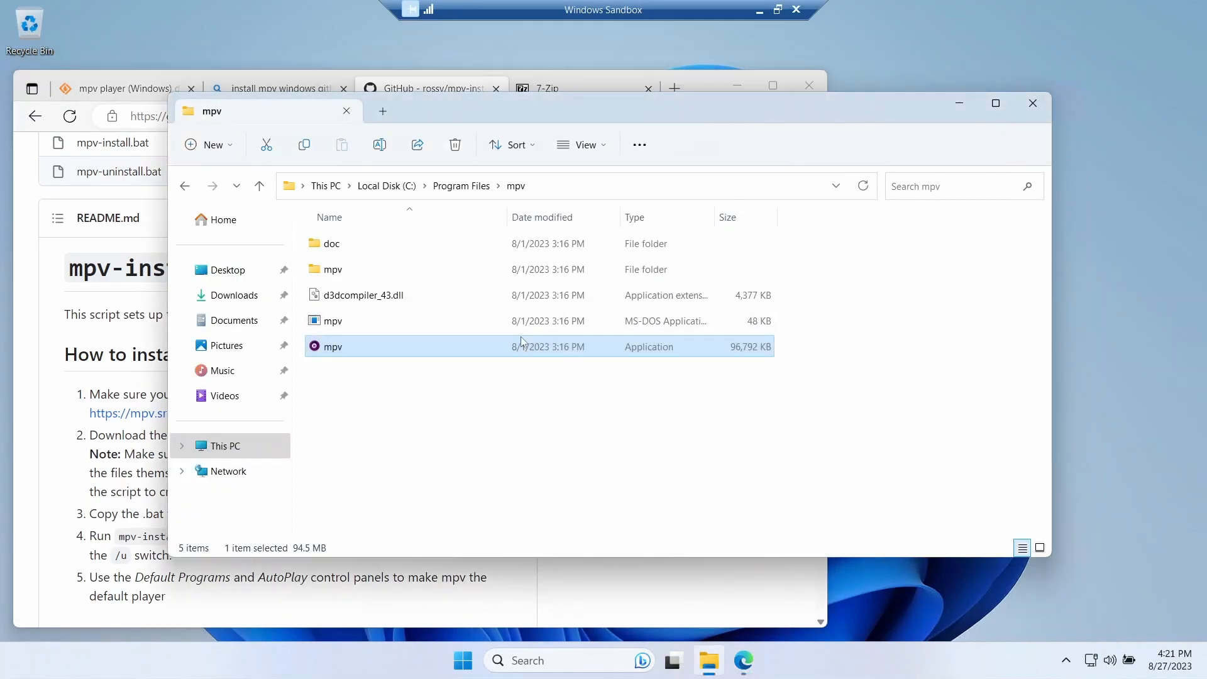
{"action": "left_click", "coordinate": [384, 114]}
{"action": "left_click", "coordinate": [238, 299]}
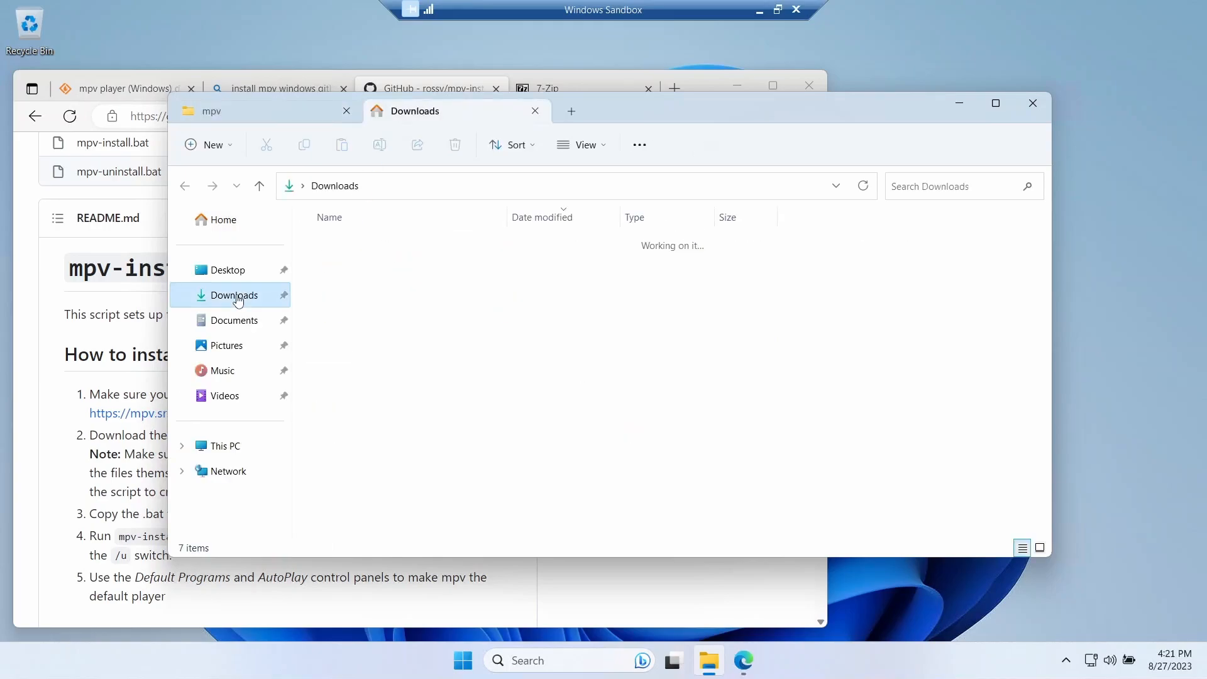
{"action": "left_click", "coordinate": [391, 266]}
{"action": "double_click", "coordinate": [390, 266]}
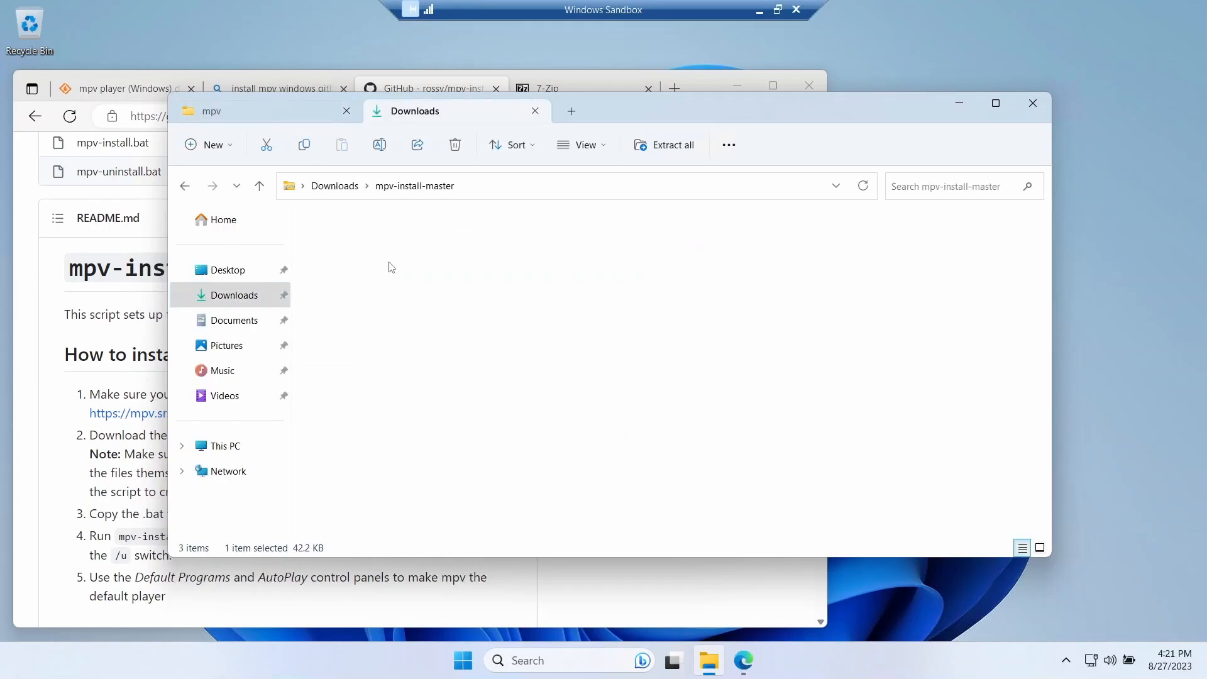
{"action": "left_click", "coordinate": [395, 244]}
{"action": "double_click", "coordinate": [395, 244]}
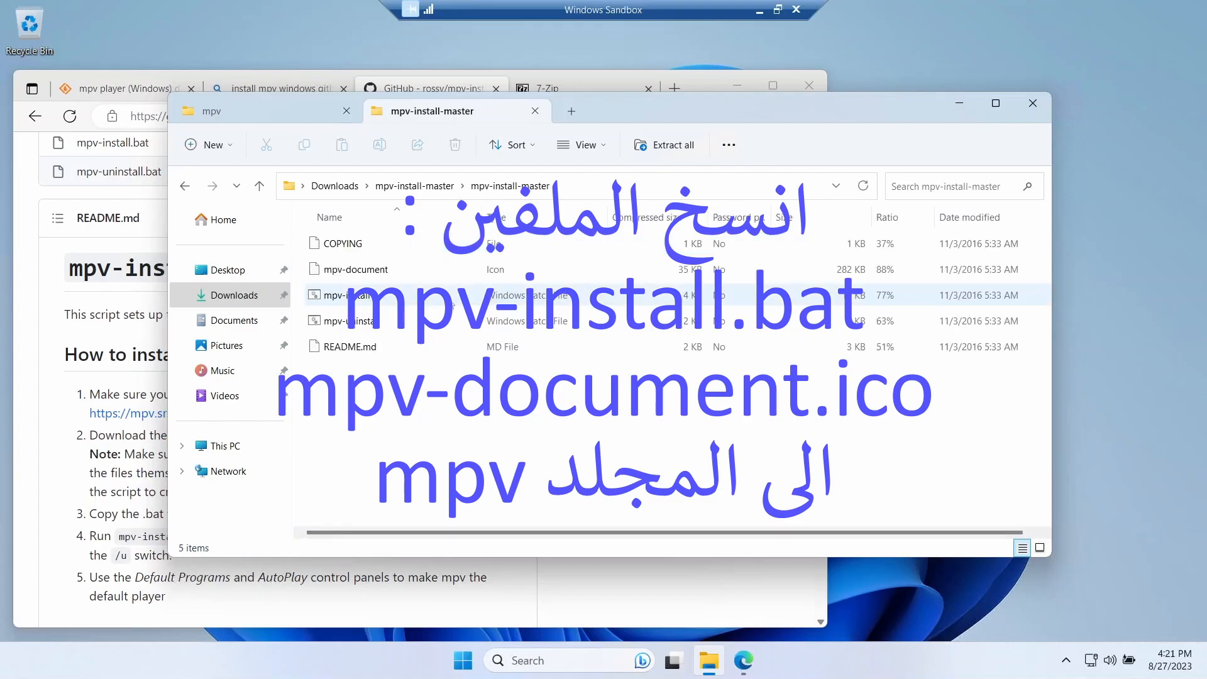
- Copy the mpv-install batch file and the mpv-document icon from the zip into C:\Program Files\mpv
{"action": "left_click", "coordinate": [359, 301]}
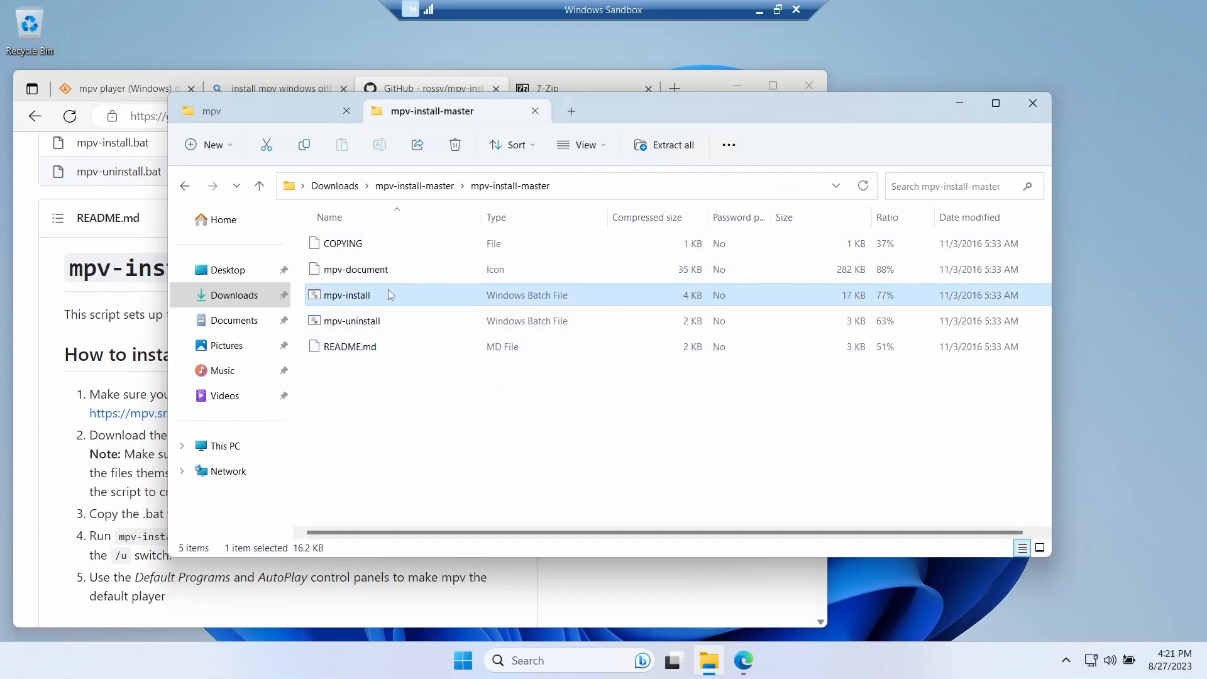
{"action": "left_click", "coordinate": [374, 273], "text": "ctrl"}
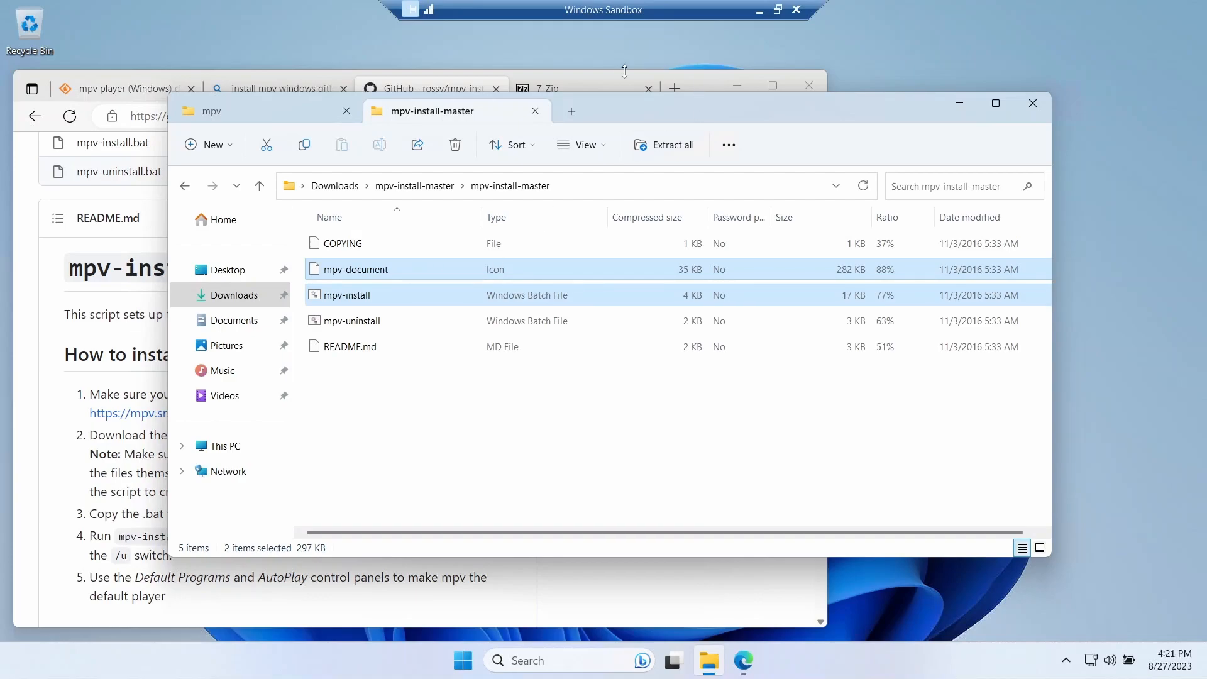
{"action": "left_click", "coordinate": [692, 73]}
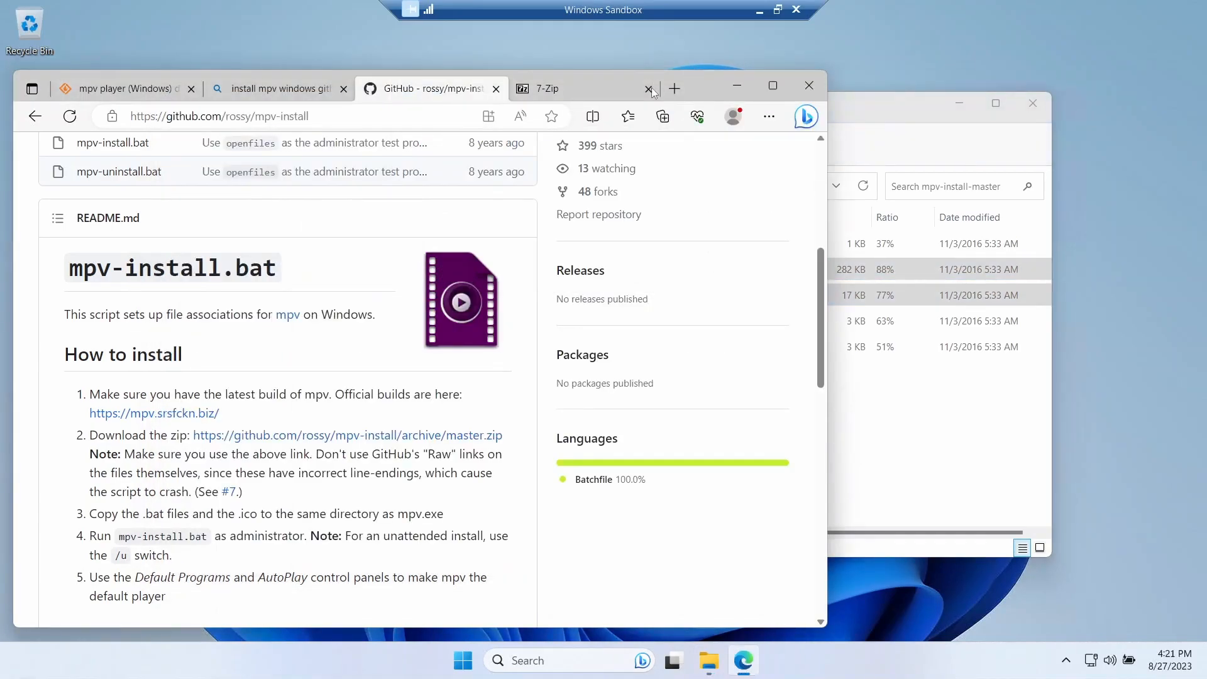
{"action": "left_click", "coordinate": [879, 119]}
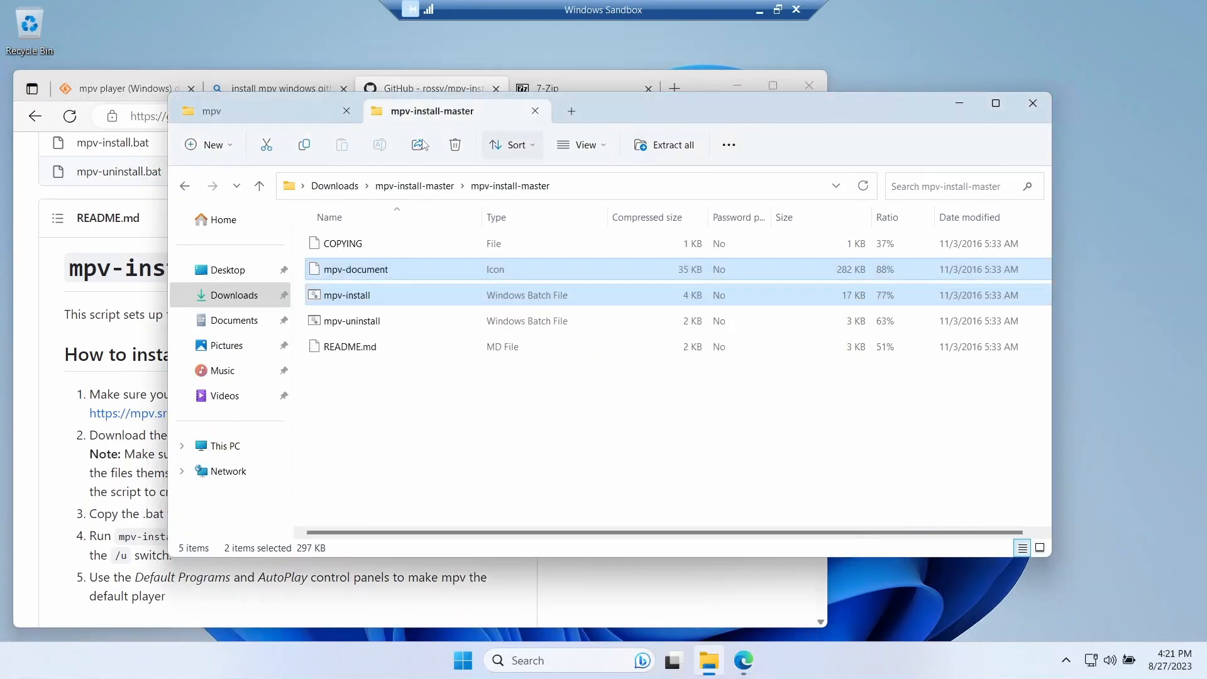
{"action": "left_click", "coordinate": [318, 111]}
{"action": "left_click", "coordinate": [405, 423]}
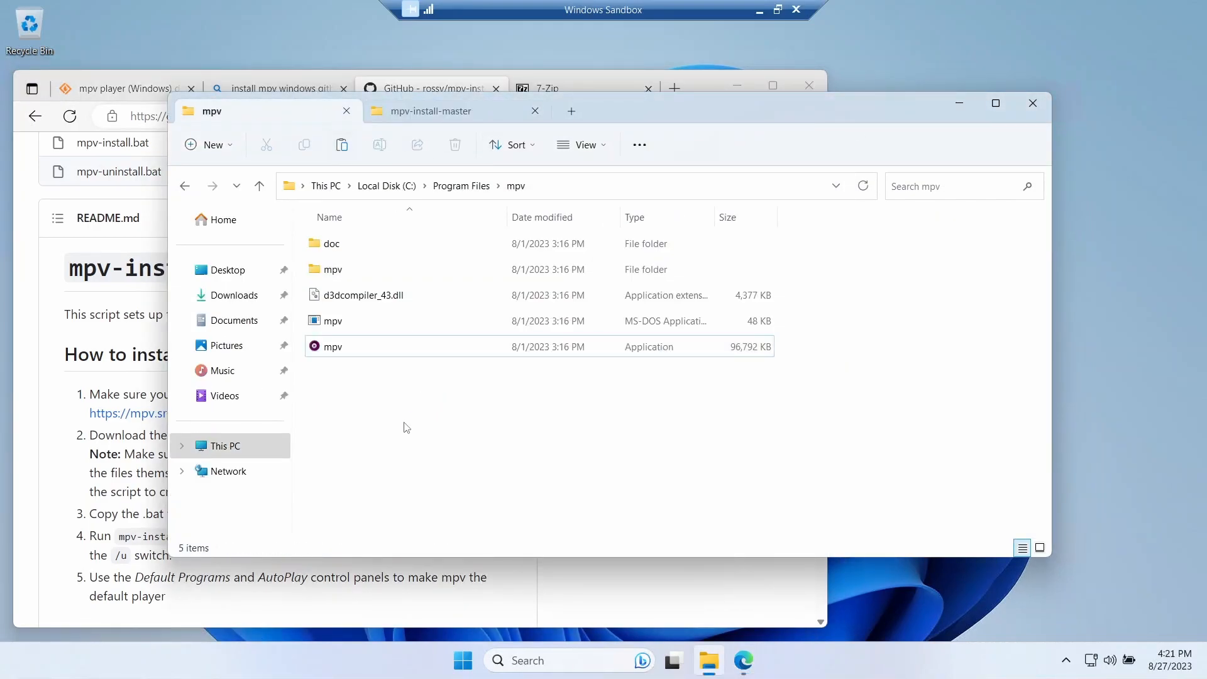
{"action": "key", "text": "ctrl+v"}
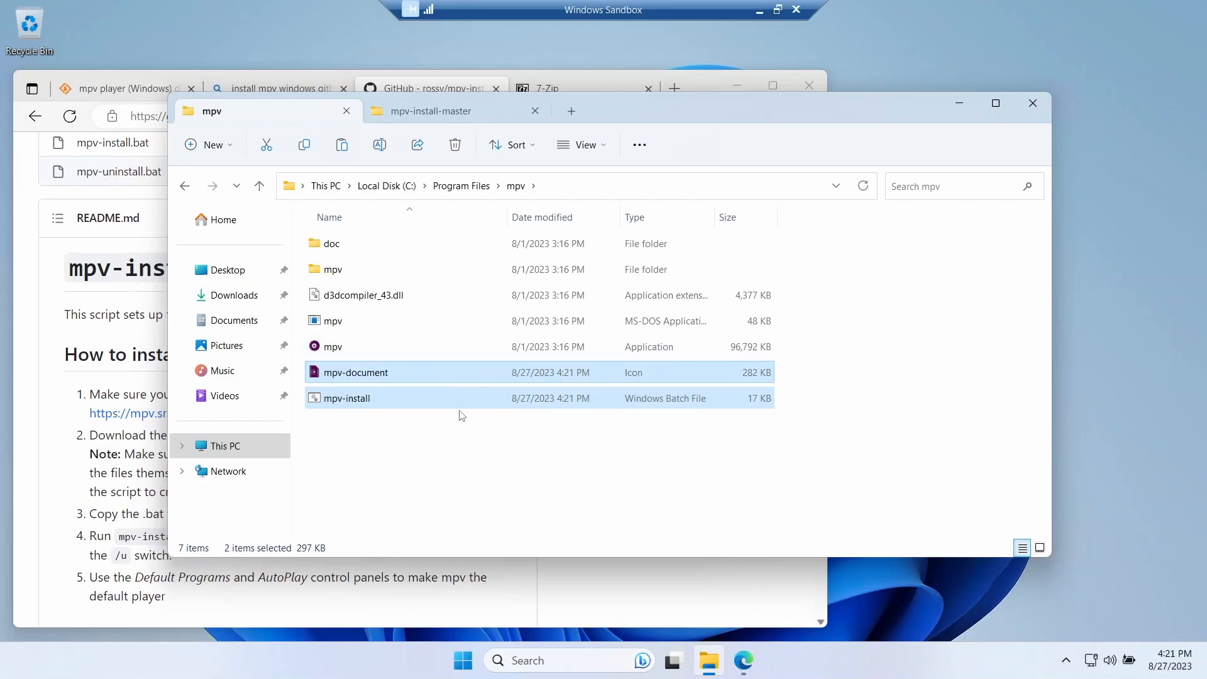
{"action": "left_click", "coordinate": [438, 469]}
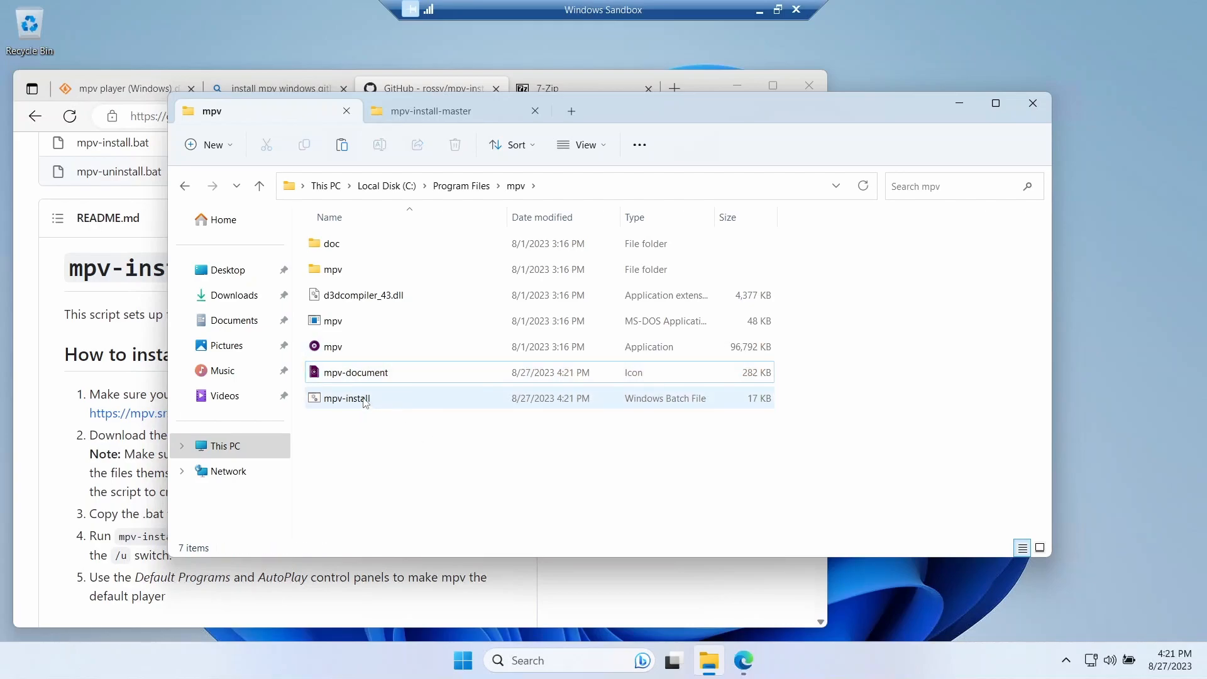
- Run mpv-install from C:\Program Files\mpv as administrator and continue to the Default apps settings once it finishes
{"action": "left_click", "coordinate": [365, 403]}
{"action": "right_click", "coordinate": [366, 403]}
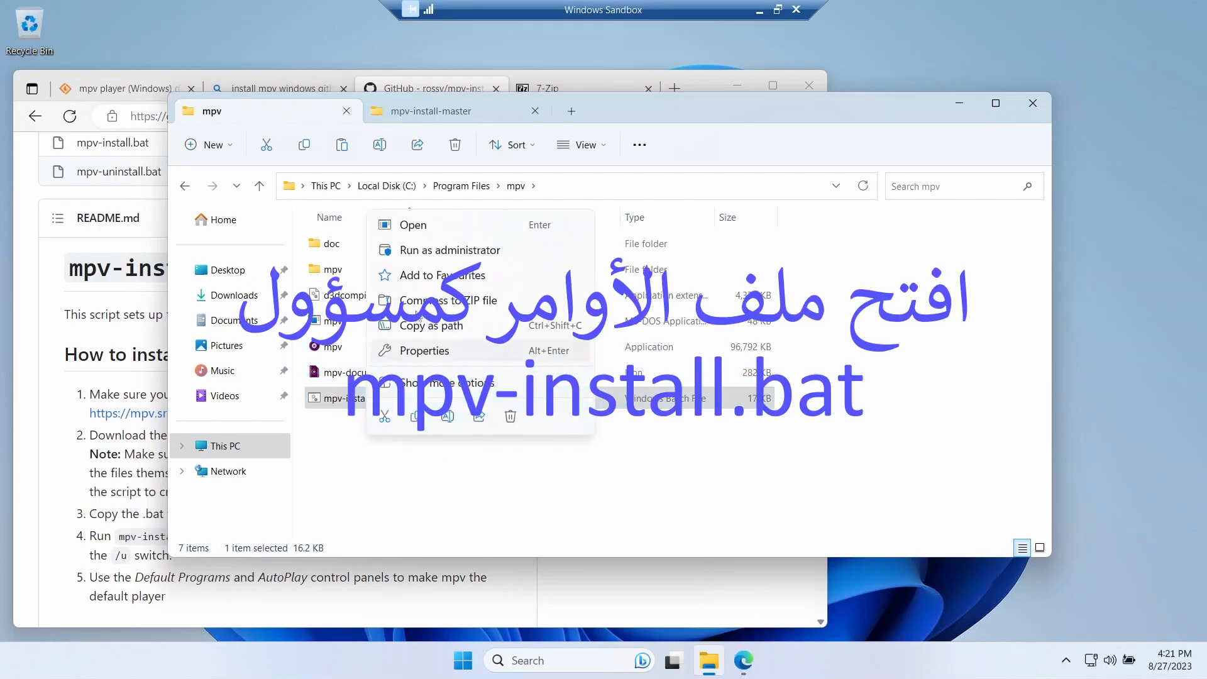
{"action": "left_click", "coordinate": [424, 258]}
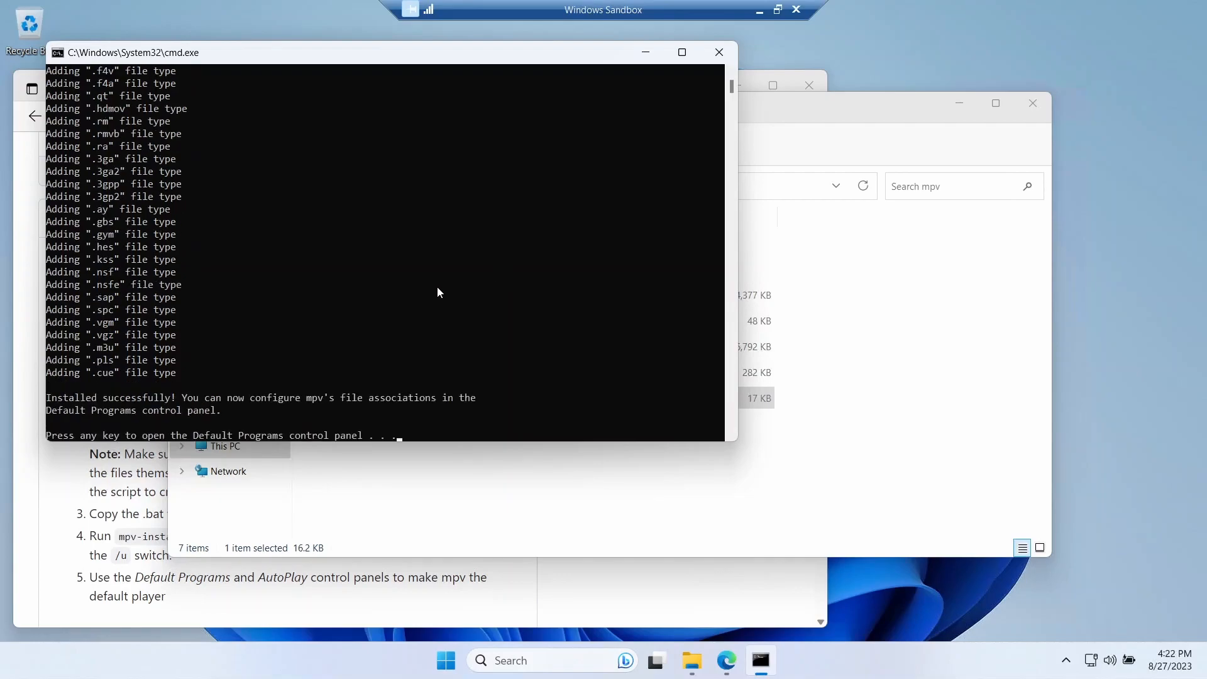
{"action": "key", "text": "Return"}
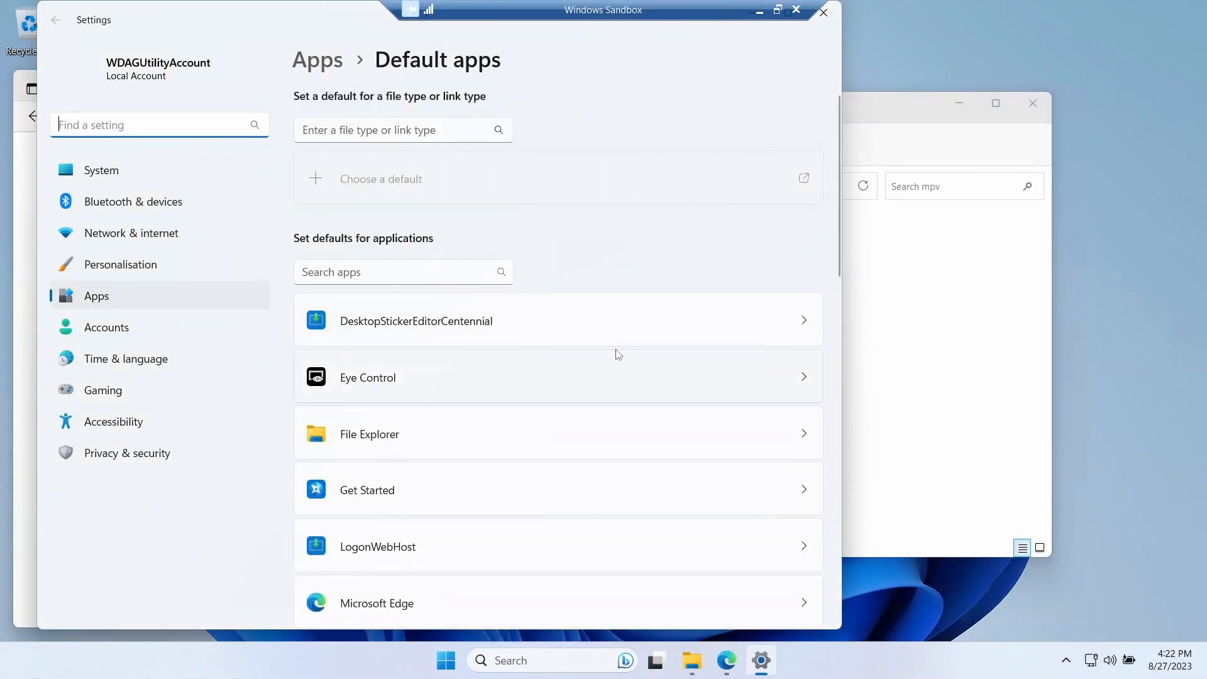
- Look through the Default apps list for mpv and examine its file type associations
{"action": "scroll", "coordinate": [614, 353], "scroll_direction": "down", "scroll_amount": 5}
{"action": "scroll", "coordinate": [616, 354], "scroll_direction": "up", "scroll_amount": 4}
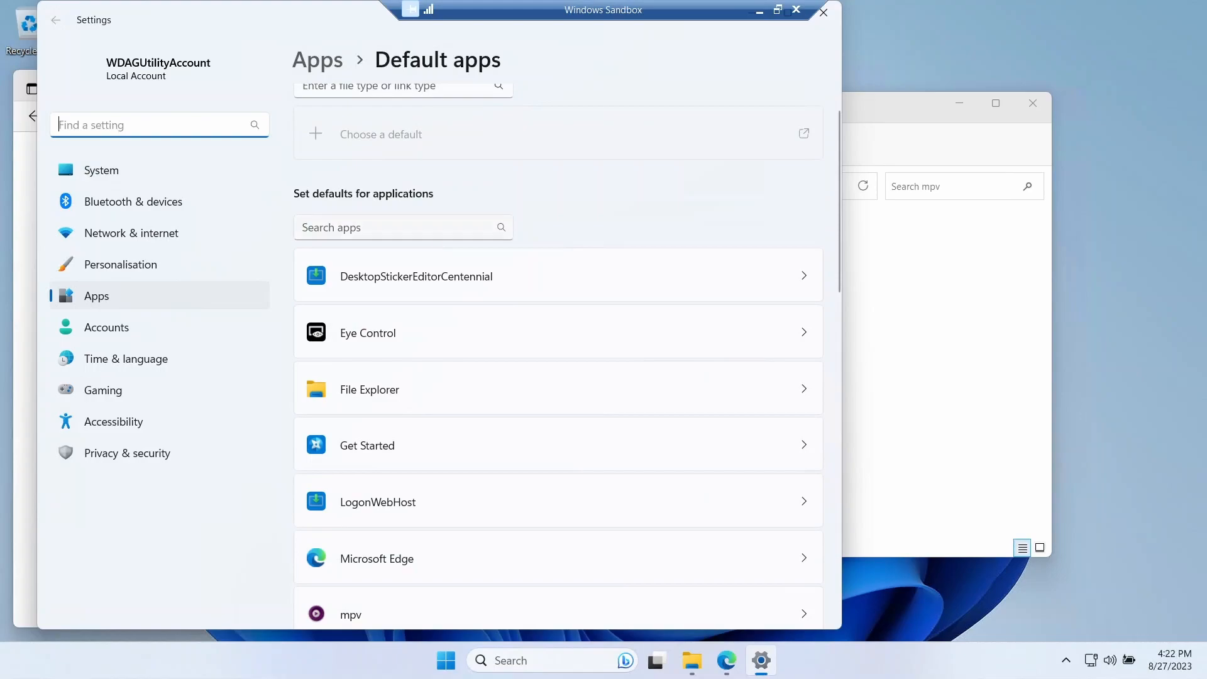
{"action": "scroll", "coordinate": [579, 371], "scroll_direction": "down", "scroll_amount": 6}
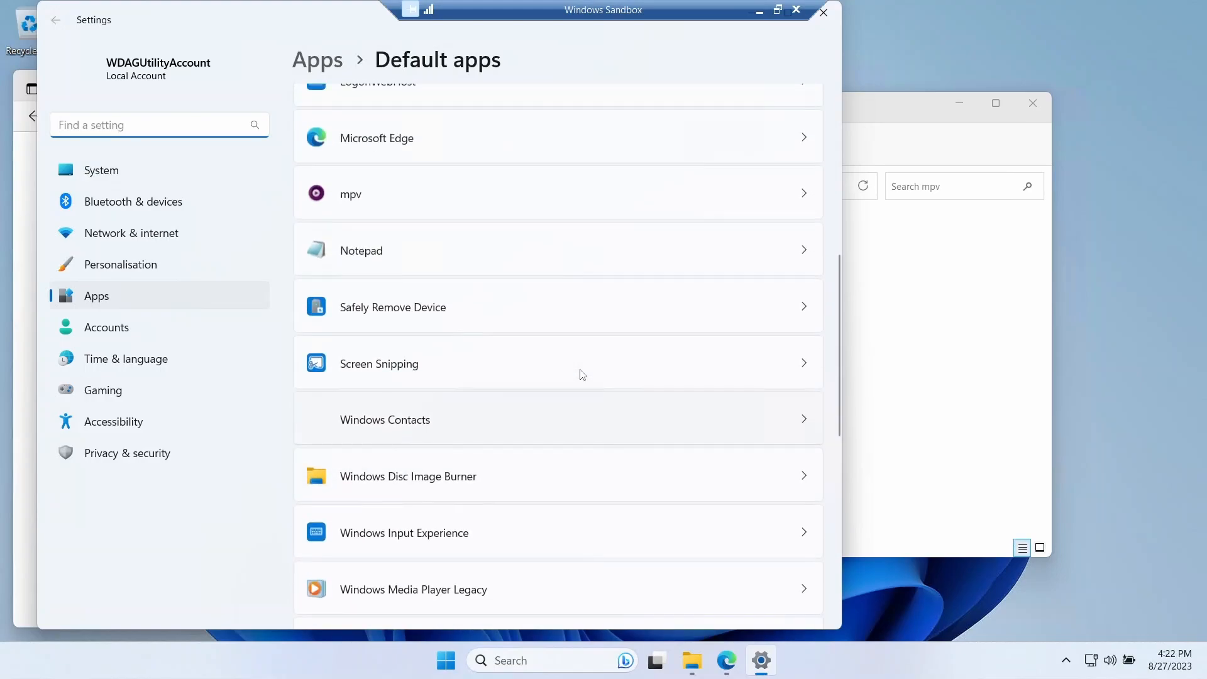
{"action": "scroll", "coordinate": [566, 334], "scroll_direction": "down", "scroll_amount": 5}
{"action": "scroll", "coordinate": [566, 333], "scroll_direction": "up", "scroll_amount": 3}
{"action": "scroll", "coordinate": [613, 281], "scroll_direction": "up", "scroll_amount": 2}
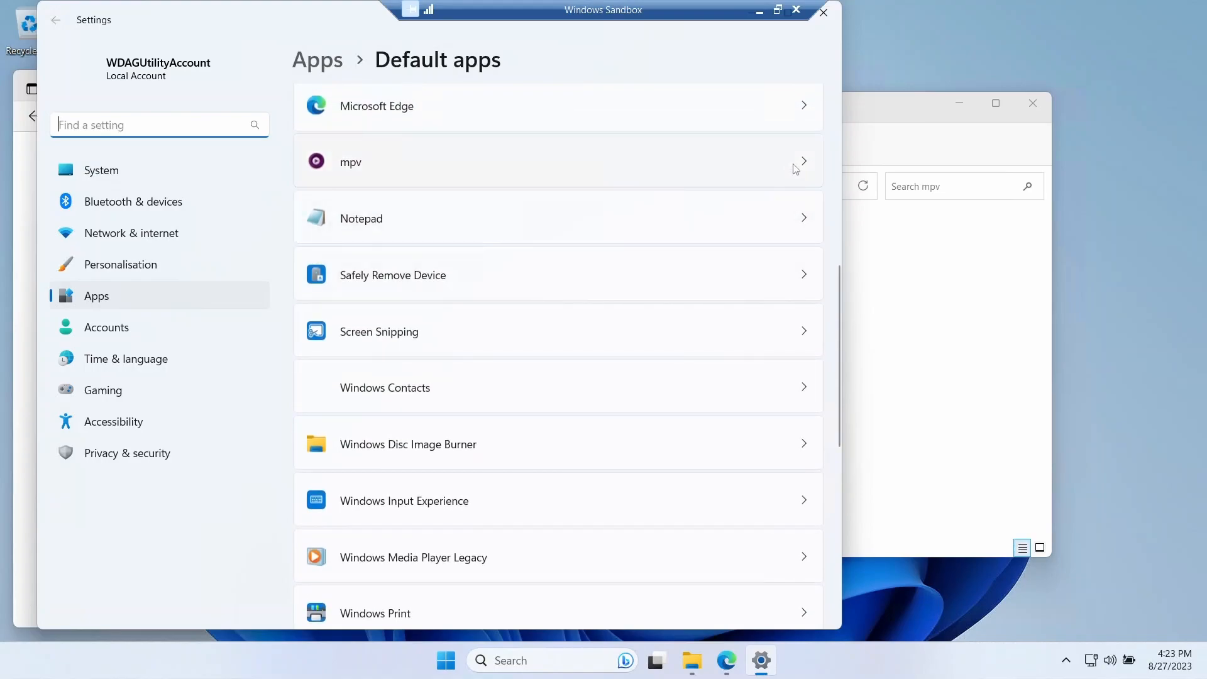
{"action": "left_click", "coordinate": [796, 168]}
{"action": "scroll", "coordinate": [613, 348], "scroll_direction": "down", "scroll_amount": 3}
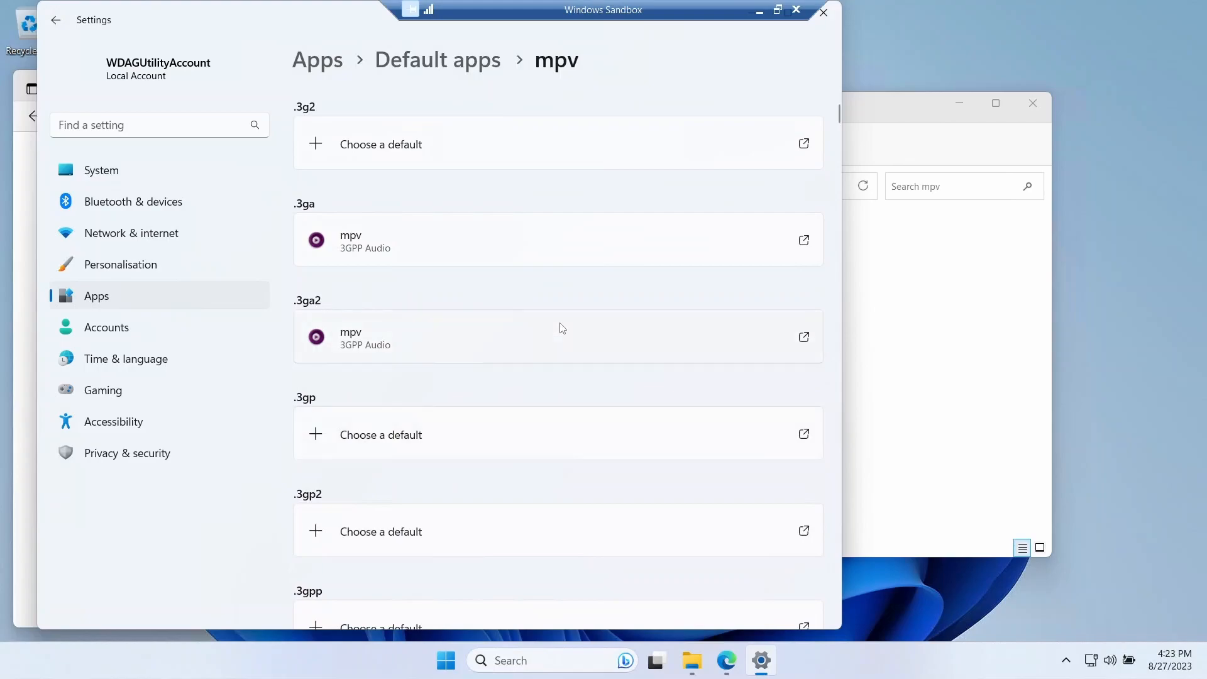
{"action": "scroll", "coordinate": [558, 328], "scroll_direction": "down", "scroll_amount": 20}
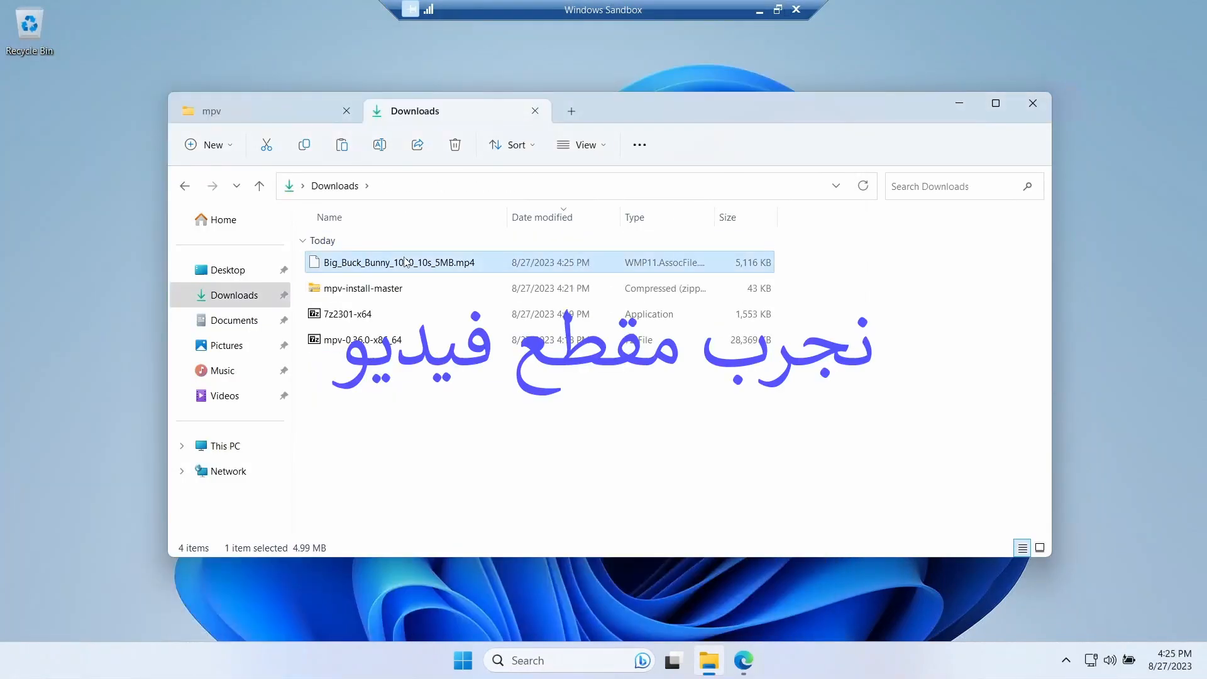
- Play Big_Buck_Bunny_1080_10s_5MB.mp4 from Downloads using mpv as the chosen app, then close the player
{"action": "right_click", "coordinate": [406, 263]}
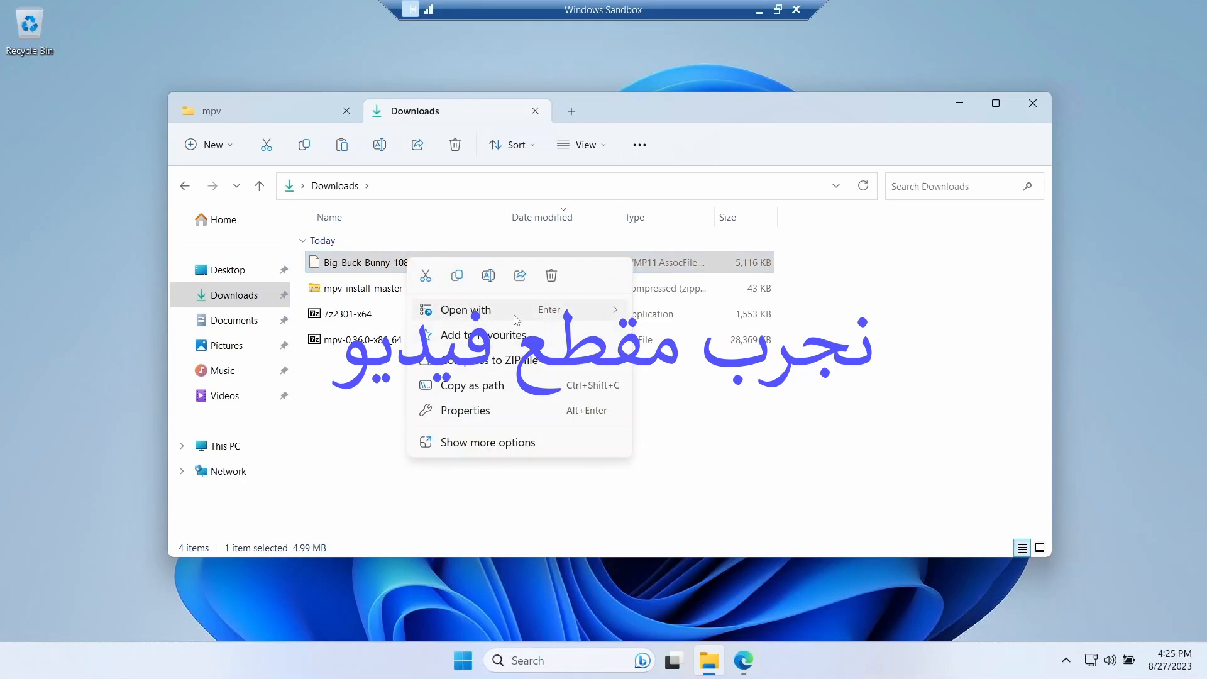
{"action": "mouse_move", "coordinate": [515, 314]}
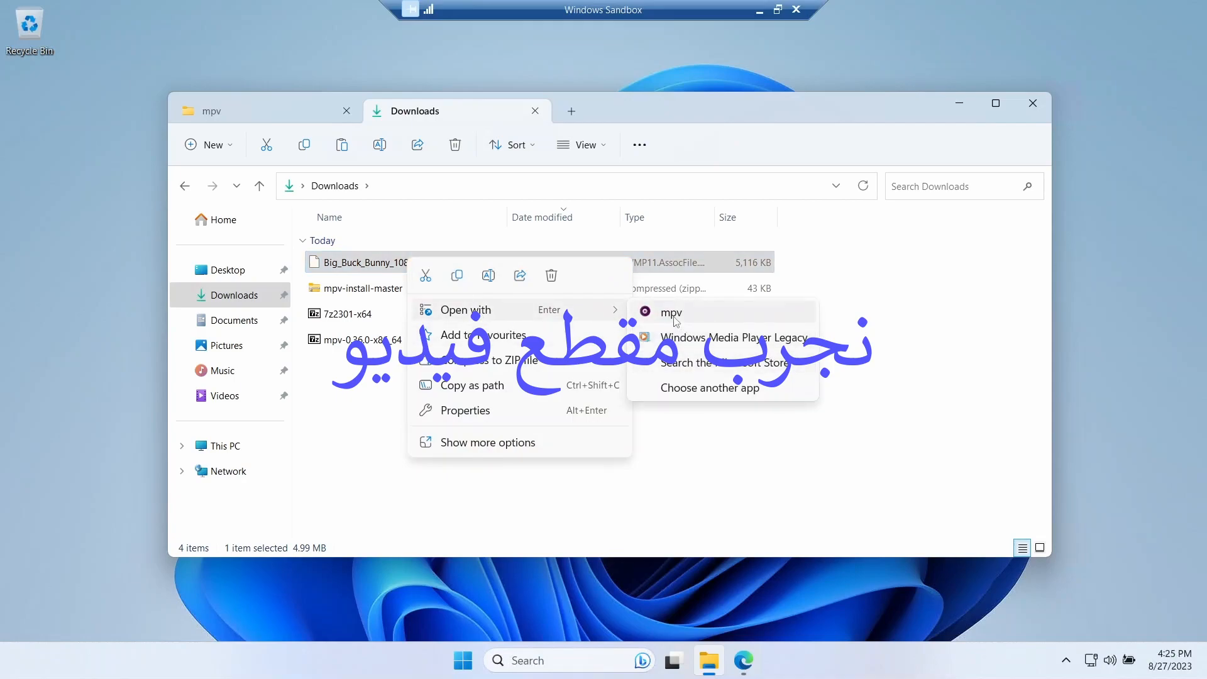
{"action": "left_click", "coordinate": [691, 319]}
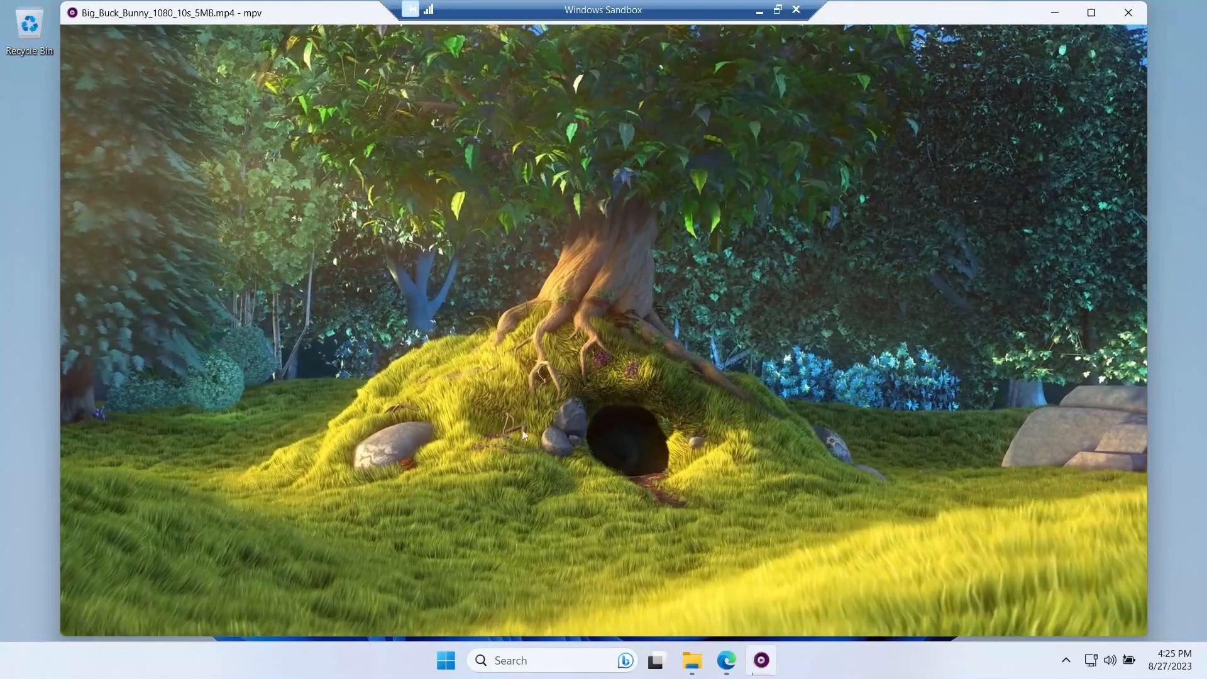
{"action": "left_click", "coordinate": [1128, 12]}
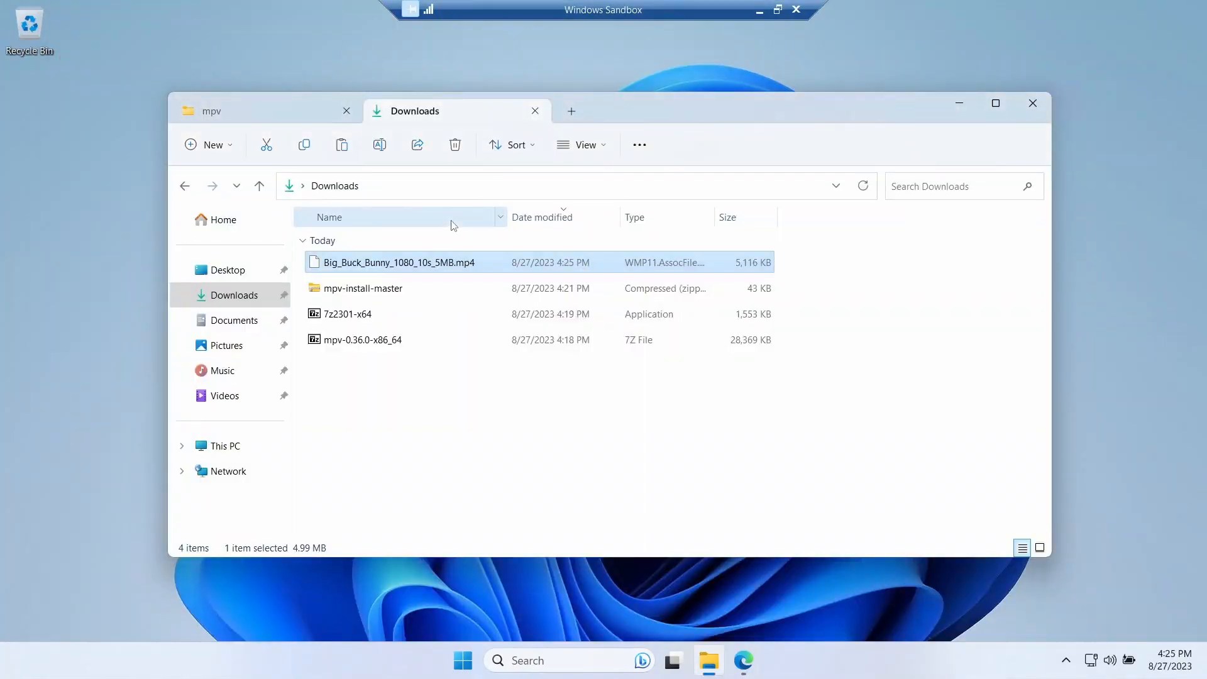
- Check which app opens the MP4 in its properties, then test-play it with the default app and close the player
{"action": "right_click", "coordinate": [420, 259]}
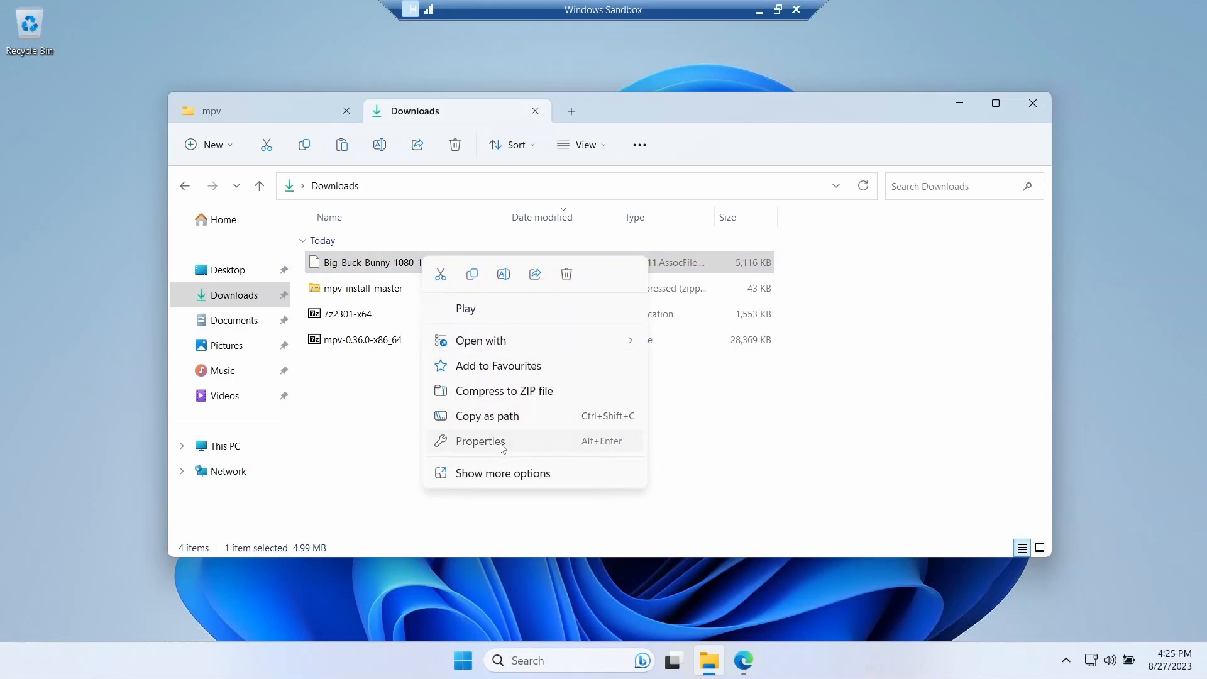
{"action": "left_click", "coordinate": [502, 443]}
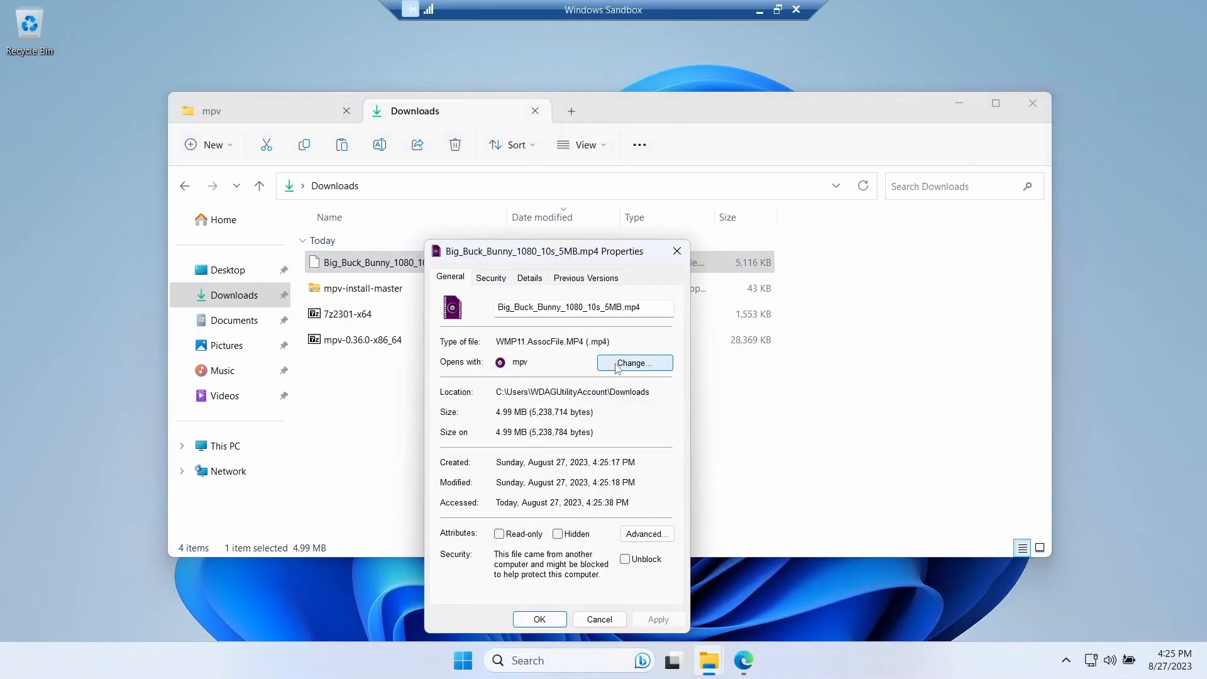
{"action": "left_click", "coordinate": [538, 619]}
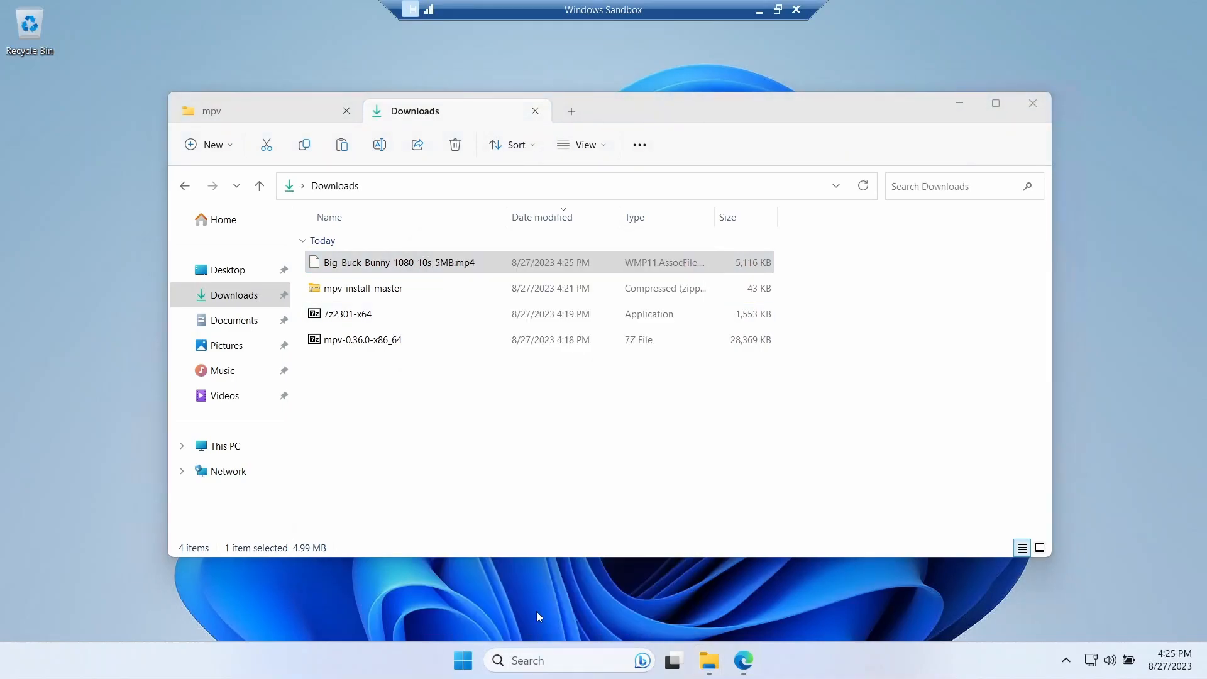
{"action": "double_click", "coordinate": [431, 264]}
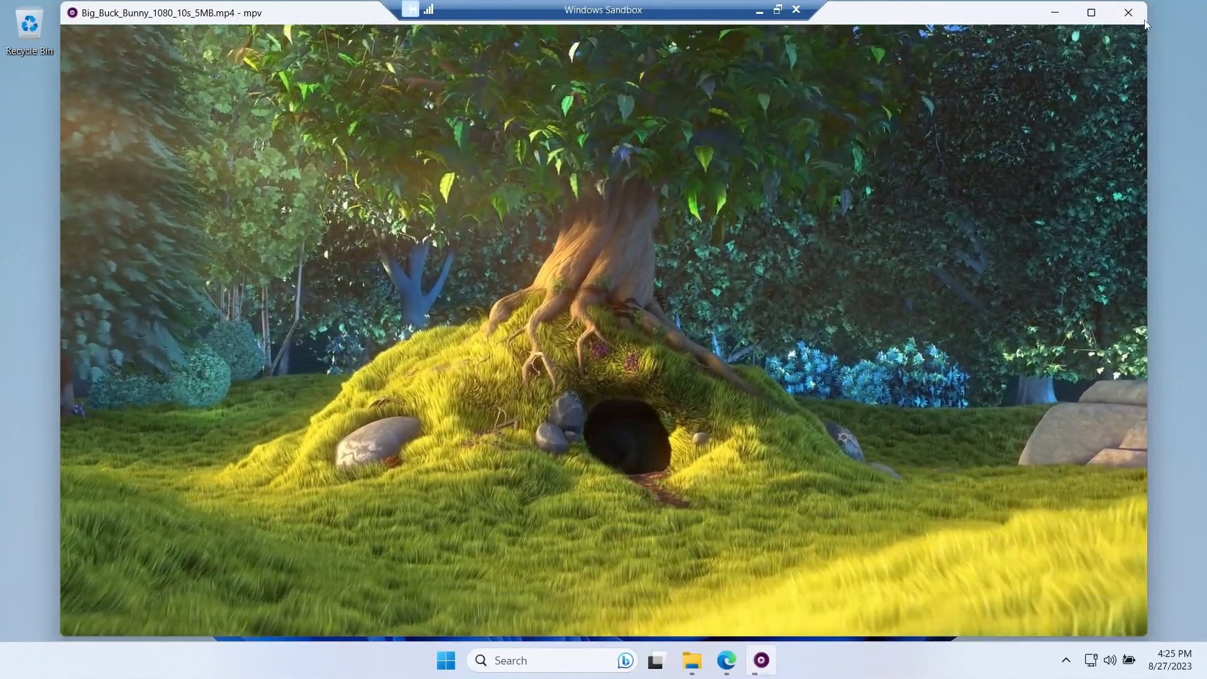
{"action": "left_click", "coordinate": [1137, 15]}
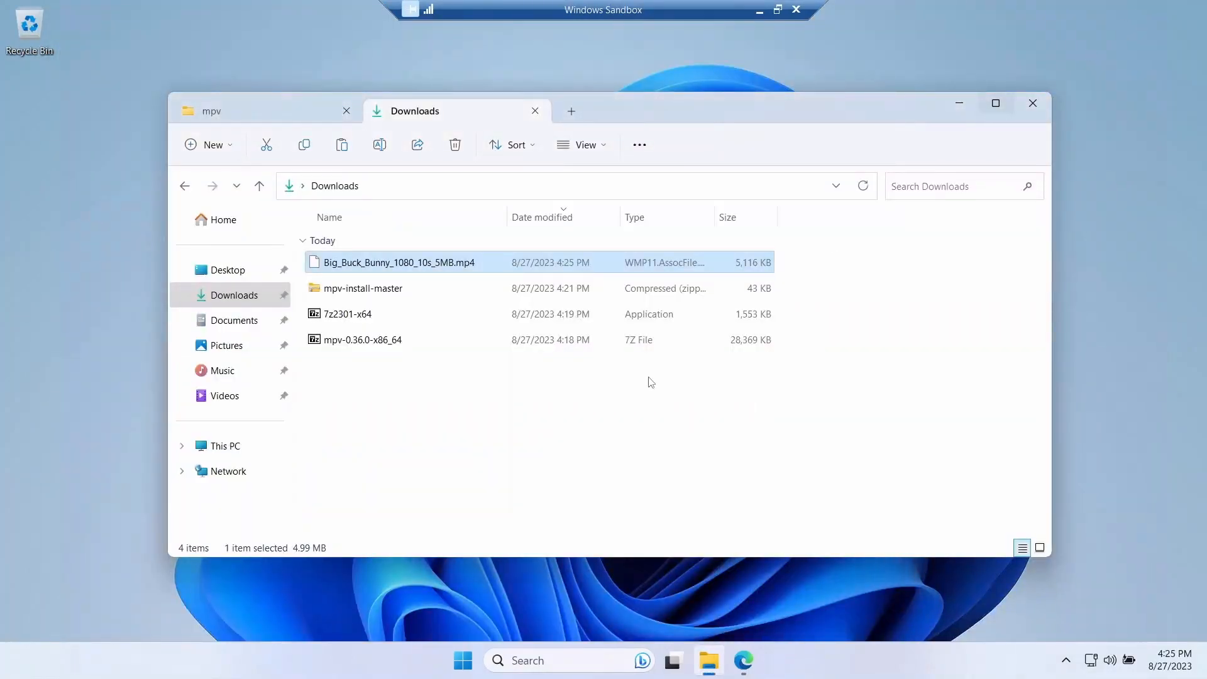